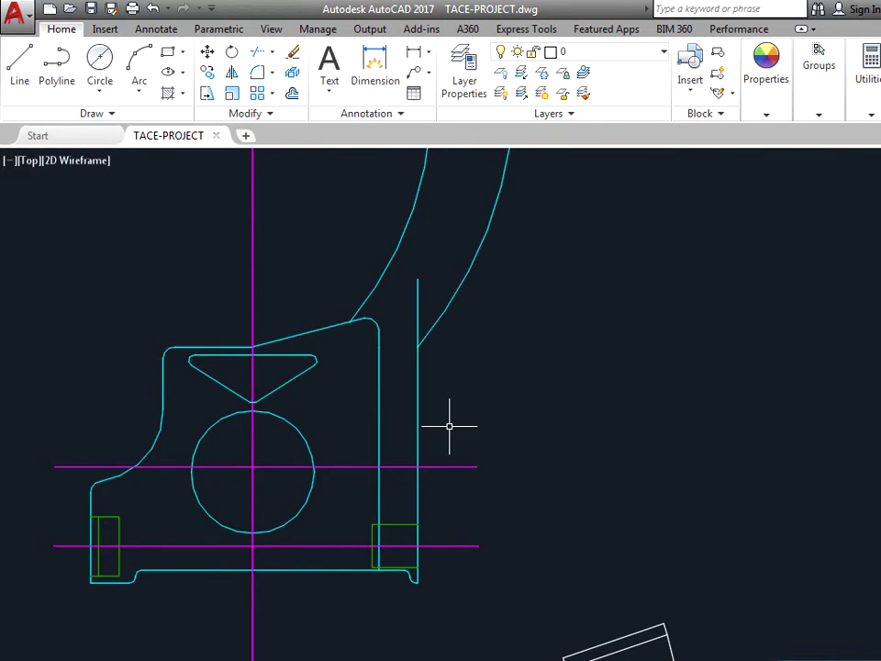
# Step: Add a 265 linear dimension across the lower part's top corners, placed above it
pyautogui.scroll(-5, 449, 425)
pyautogui.scroll(3, 507, 464)
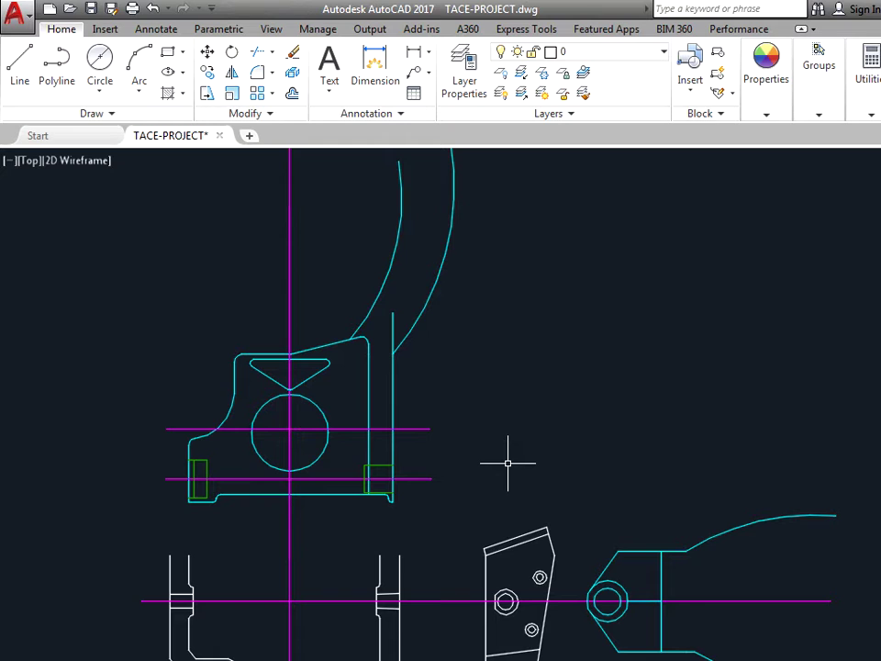
pyautogui.scroll(2, 507, 463)
pyautogui.scroll(-4, 510, 464)
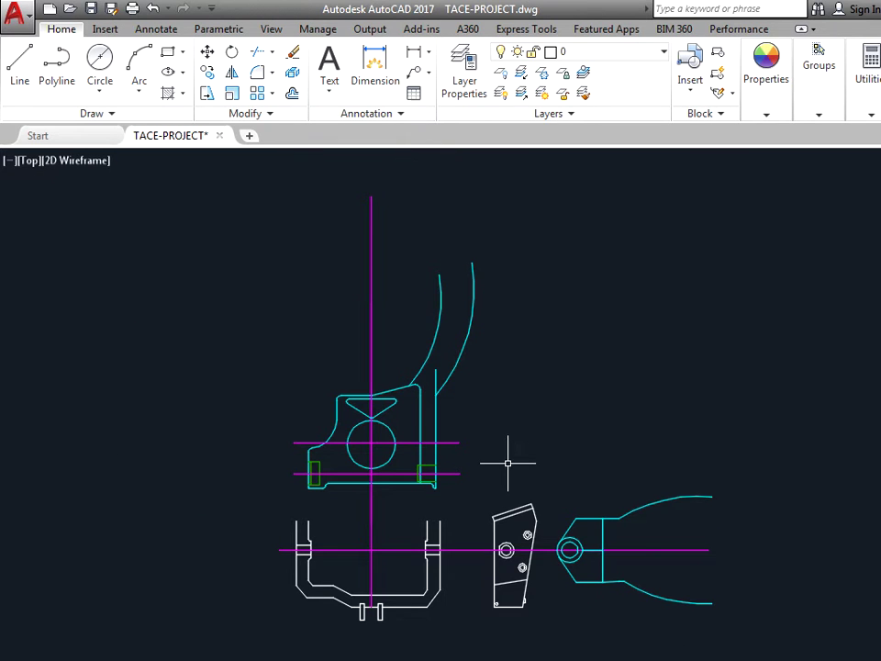
pyautogui.moveTo(600, 455)
pyautogui.mouseDown(button='middle')
pyautogui.moveTo(520, 462)
pyautogui.moveTo(378, 447)
pyautogui.mouseUp(button='middle')
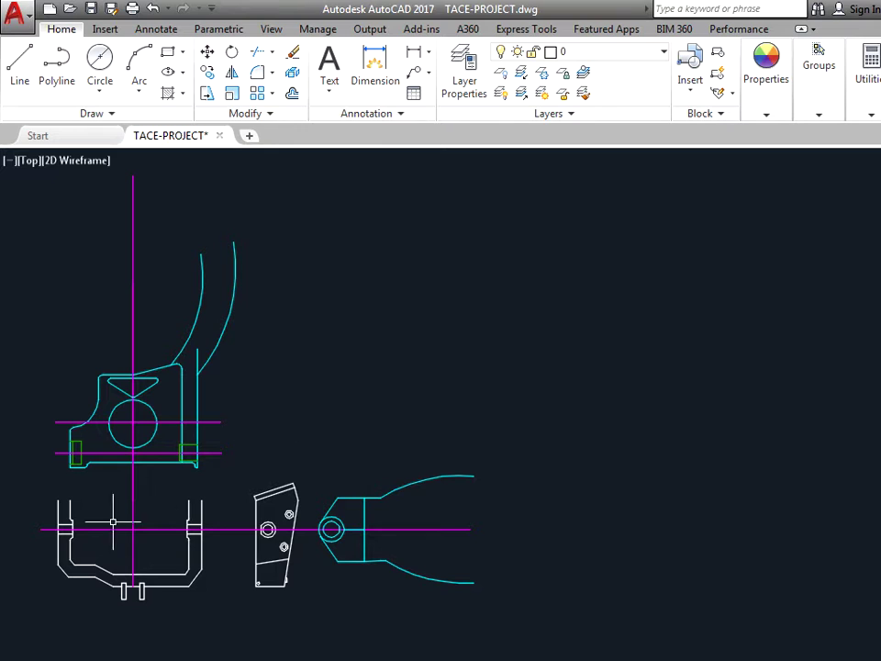
pyautogui.scroll(2, 107, 502)
pyautogui.scroll(2, 104, 501)
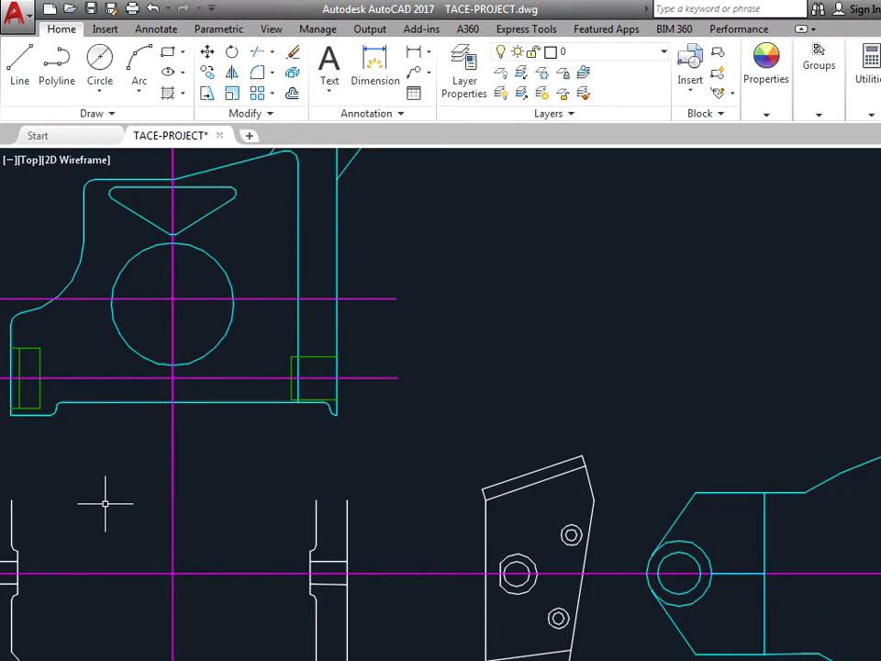
pyautogui.moveTo(103, 501)
pyautogui.mouseDown(button='middle')
pyautogui.moveTo(97, 504)
pyautogui.moveTo(183, 495)
pyautogui.mouseUp(button='middle')
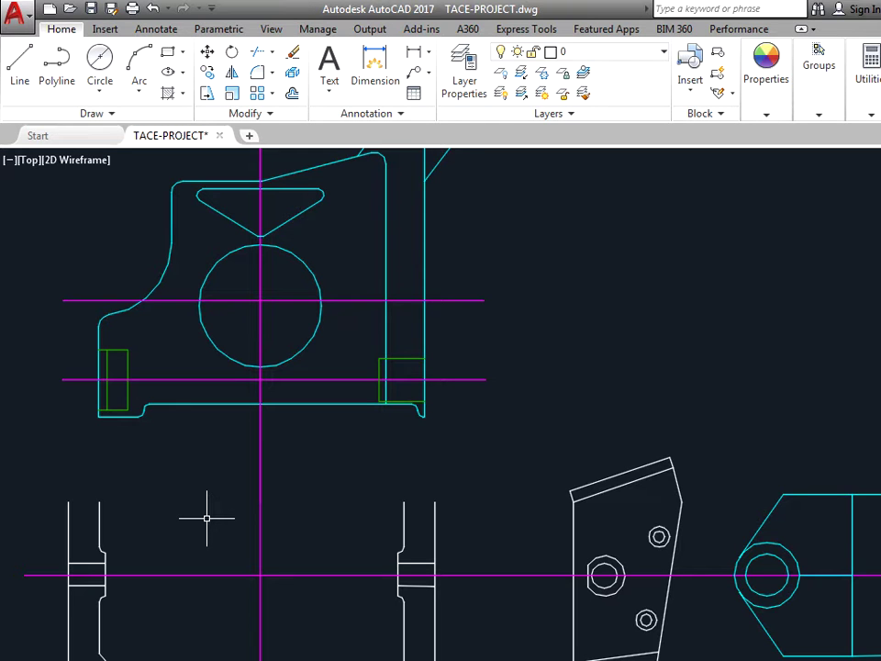
pyautogui.moveTo(206, 519); pyautogui.dragTo(201, 468, button='middle')
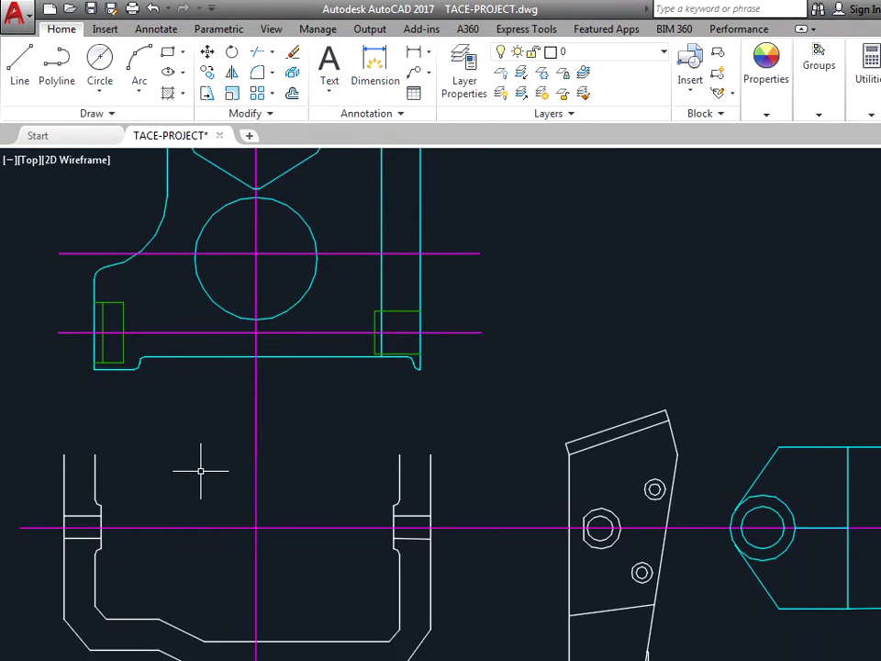
pyautogui.click(416, 53)
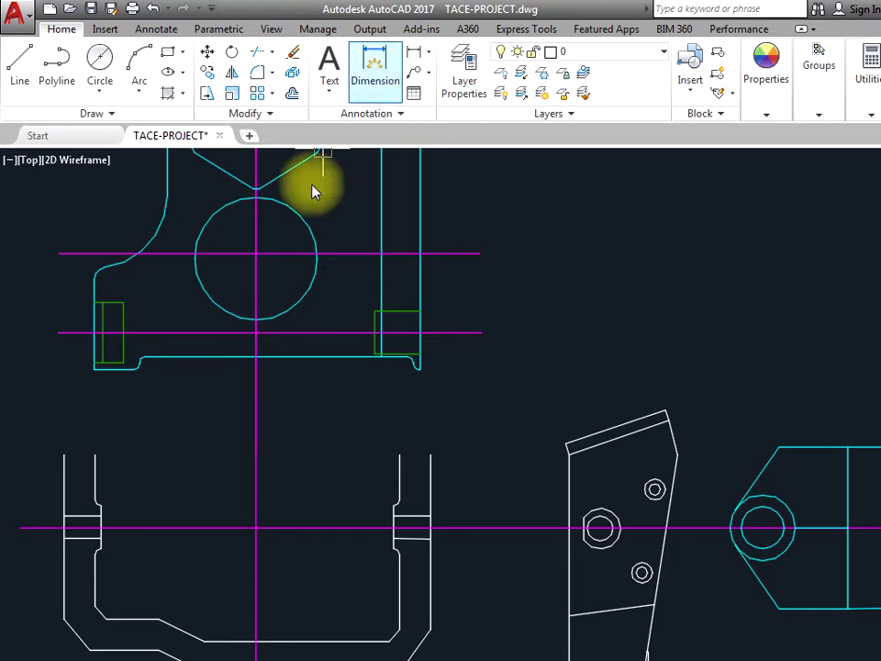
pyautogui.click(95, 454)
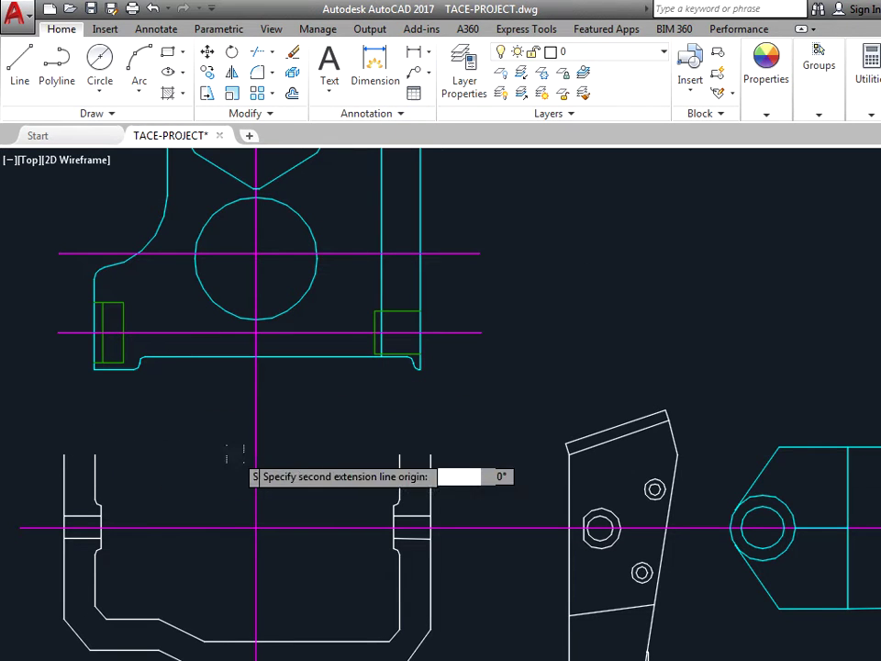
pyautogui.click(399, 456)
pyautogui.click(360, 439)
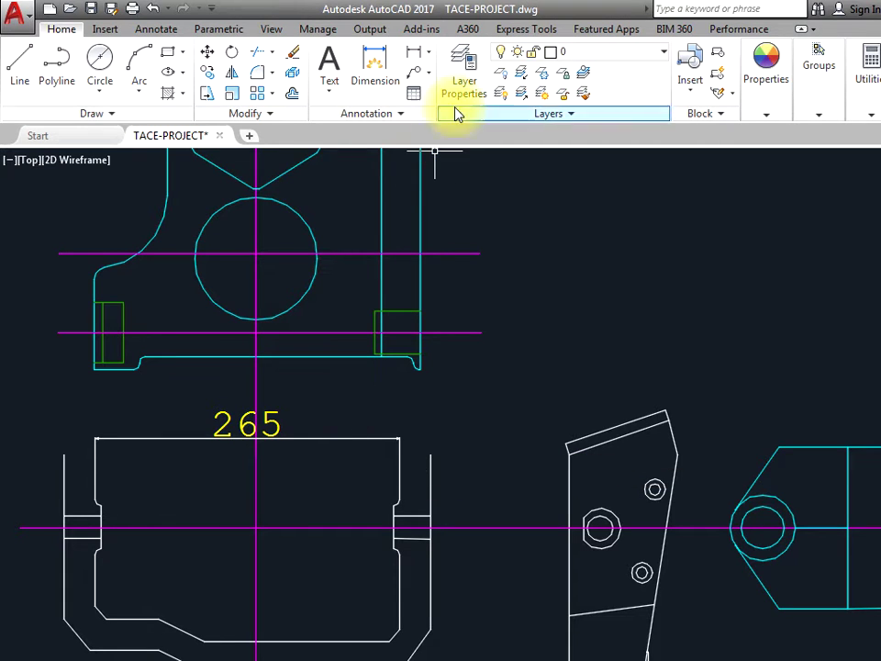
# Step: Add a 255 linear dimension between the lower part's inner corners, below the 265 one
pyautogui.click(420, 57)
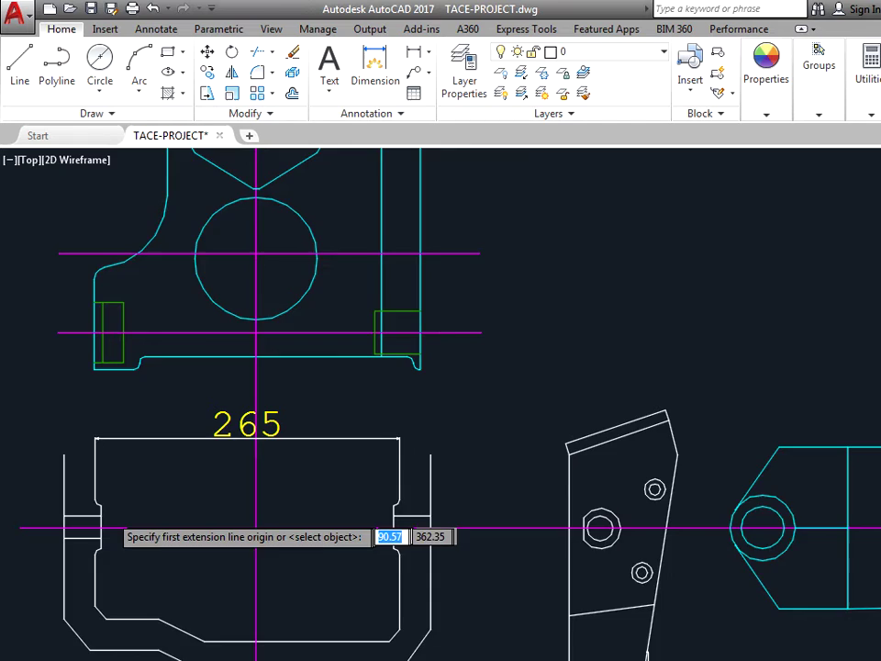
pyautogui.scroll(2, 106, 516)
pyautogui.click(95, 498)
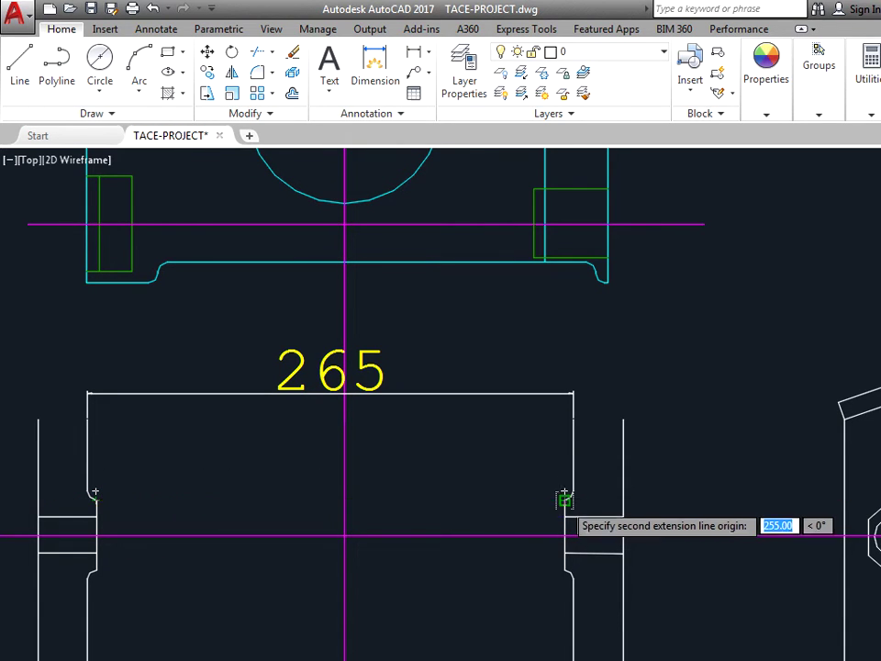
pyautogui.click(565, 500)
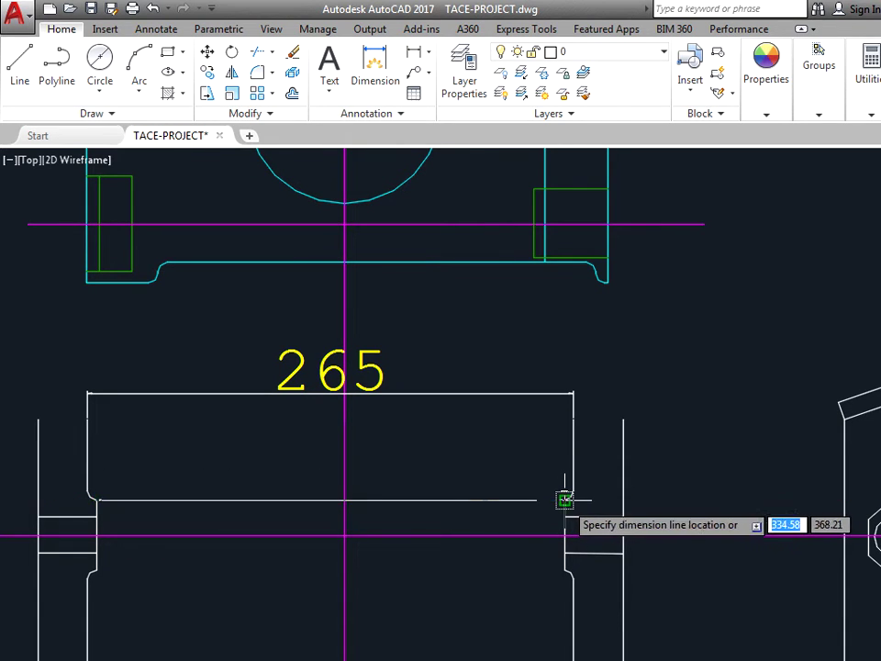
pyautogui.click(521, 466)
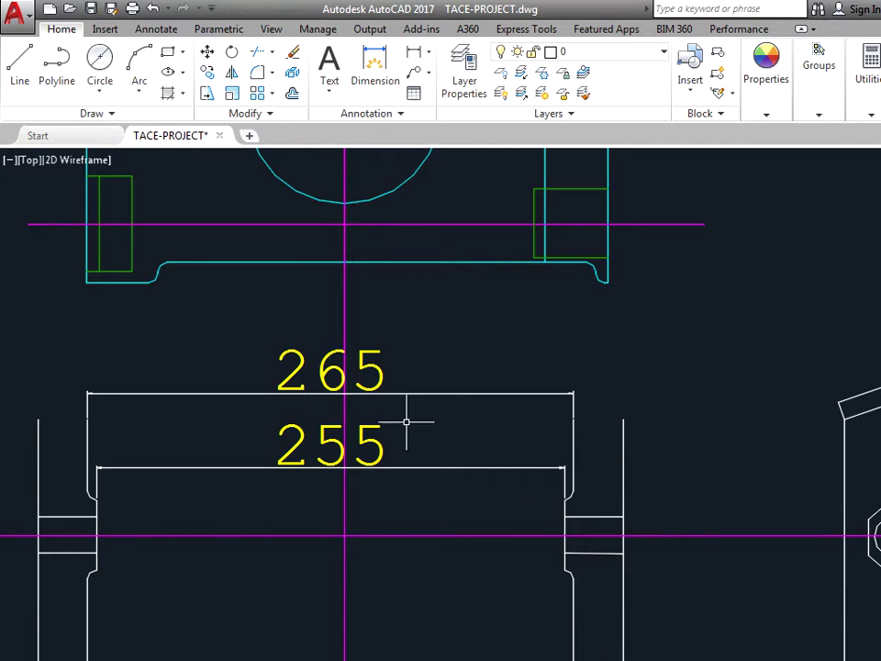
# Step: Dimension the frame between its bottom-left and bottom-right corners as 284, placed beneath it
pyautogui.scroll(-1, 410, 410)
pyautogui.moveTo(440, 380)
pyautogui.mouseDown(button='middle')
pyautogui.moveTo(419, 439)
pyautogui.moveTo(355, 518)
pyautogui.moveTo(341, 512)
pyautogui.mouseUp(button='middle')
pyautogui.click(349, 246)
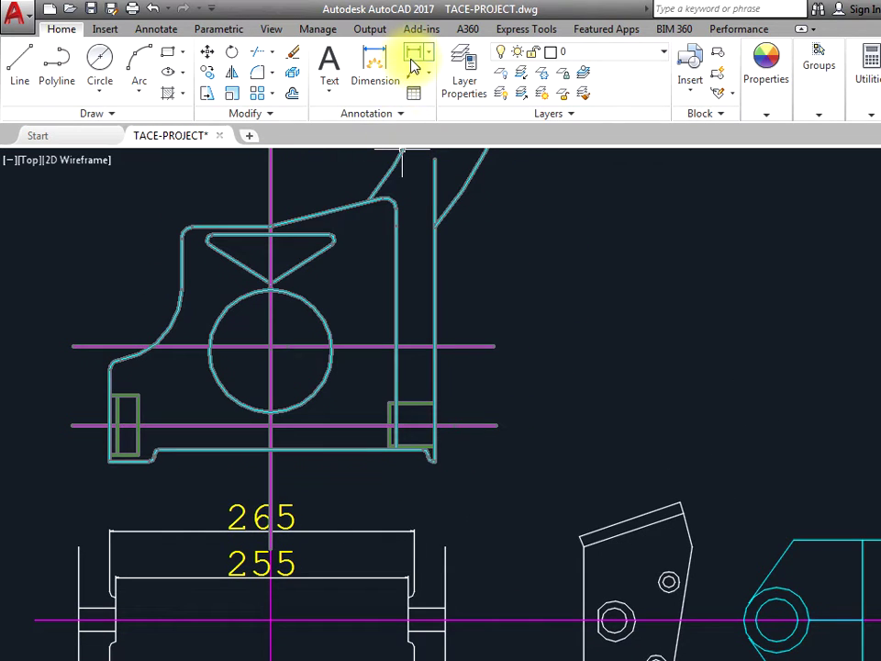
pyautogui.click(413, 57)
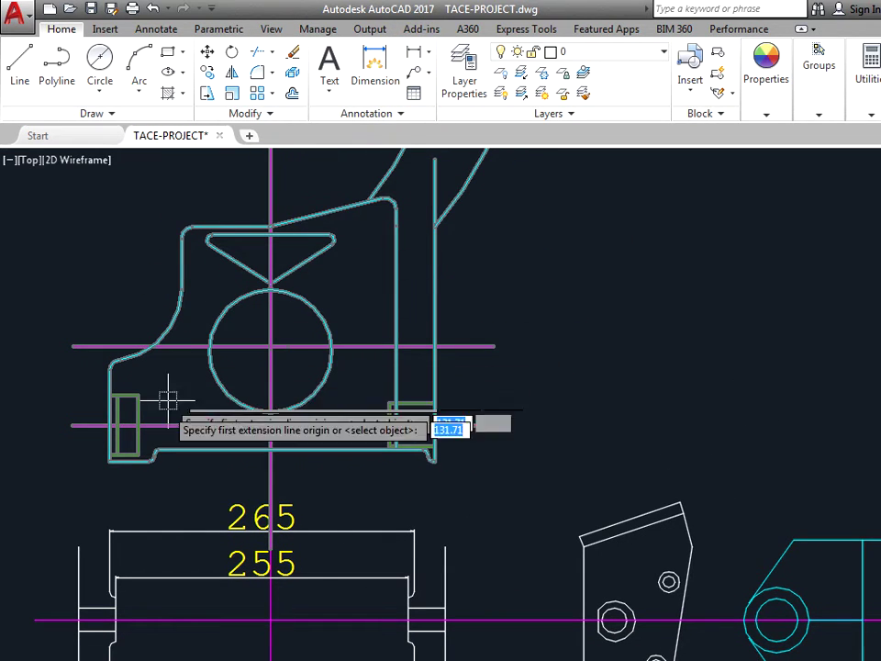
pyautogui.click(109, 461)
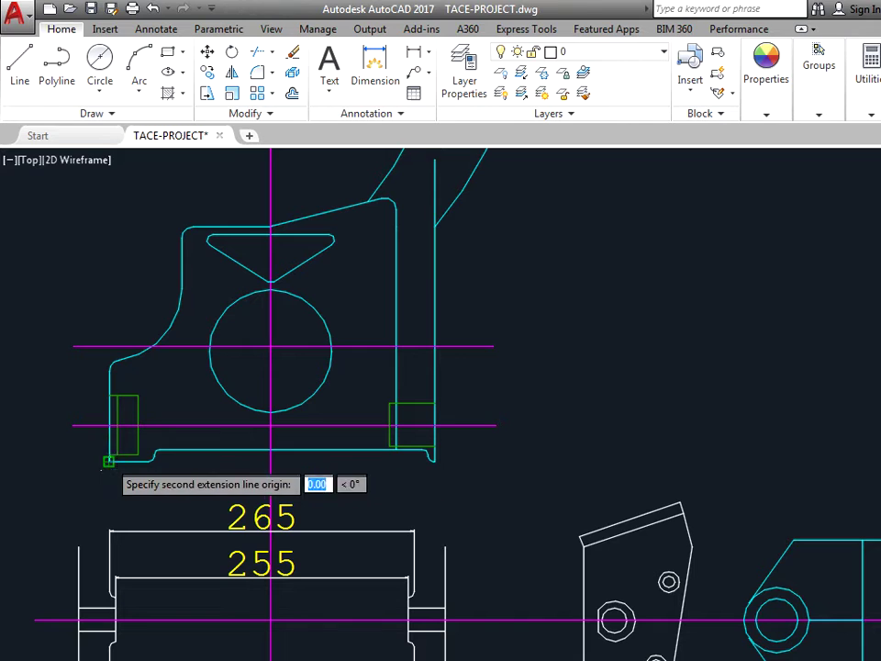
pyautogui.click(434, 461)
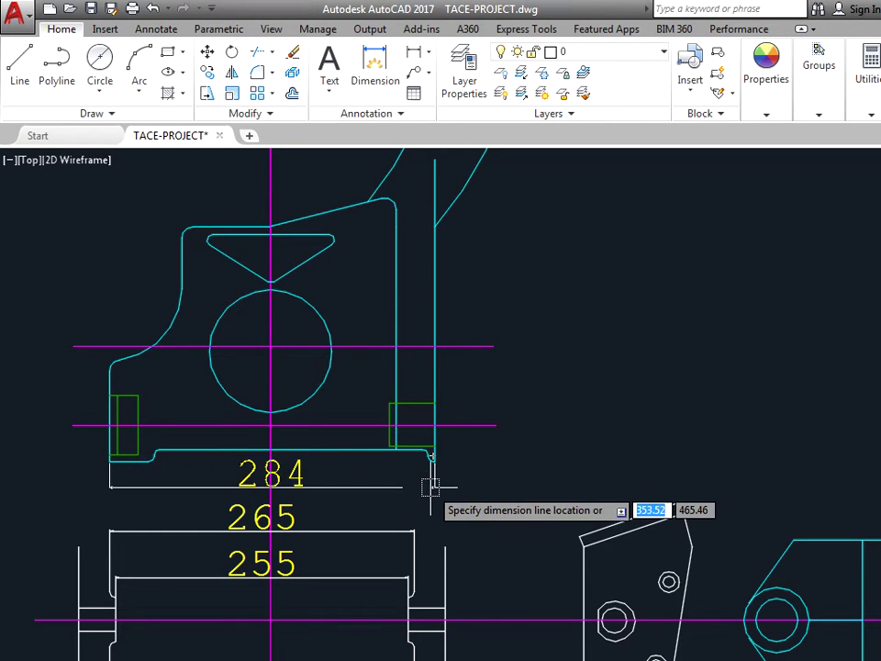
pyautogui.click(430, 487)
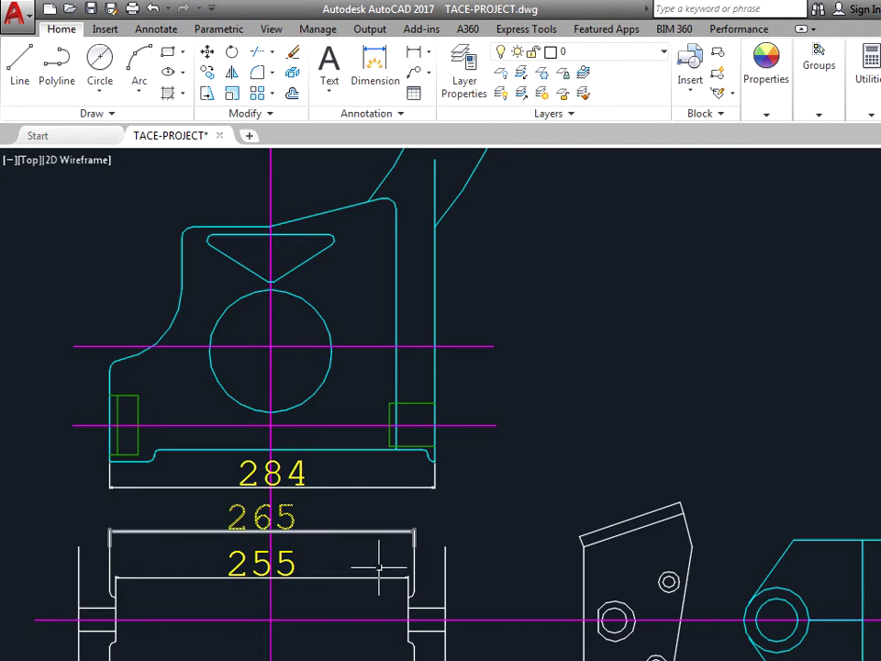
# Step: Delete the 255 dimension, then clear a trial crossing selection on the lower part
pyautogui.click(344, 576)
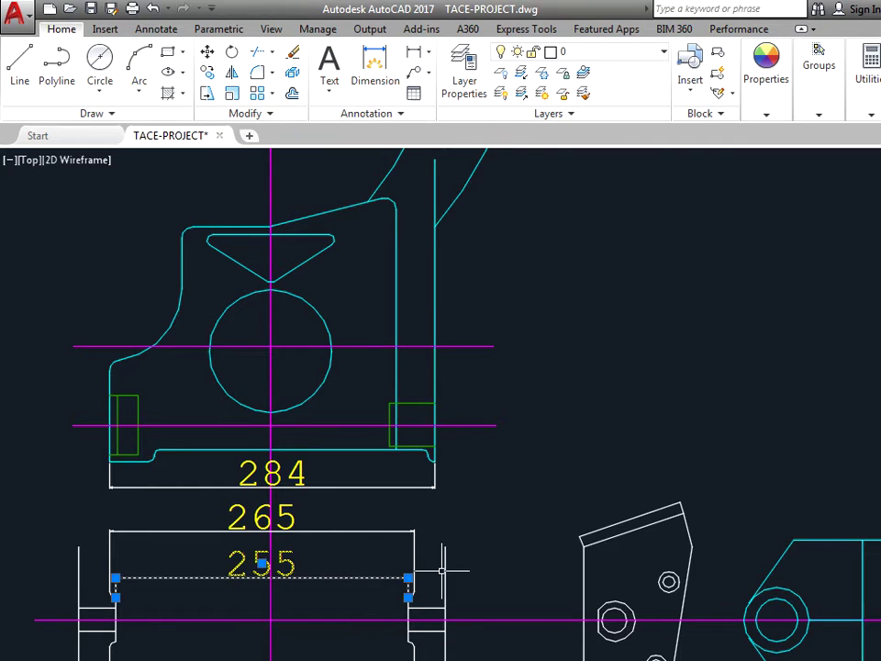
pyautogui.press('Delete')
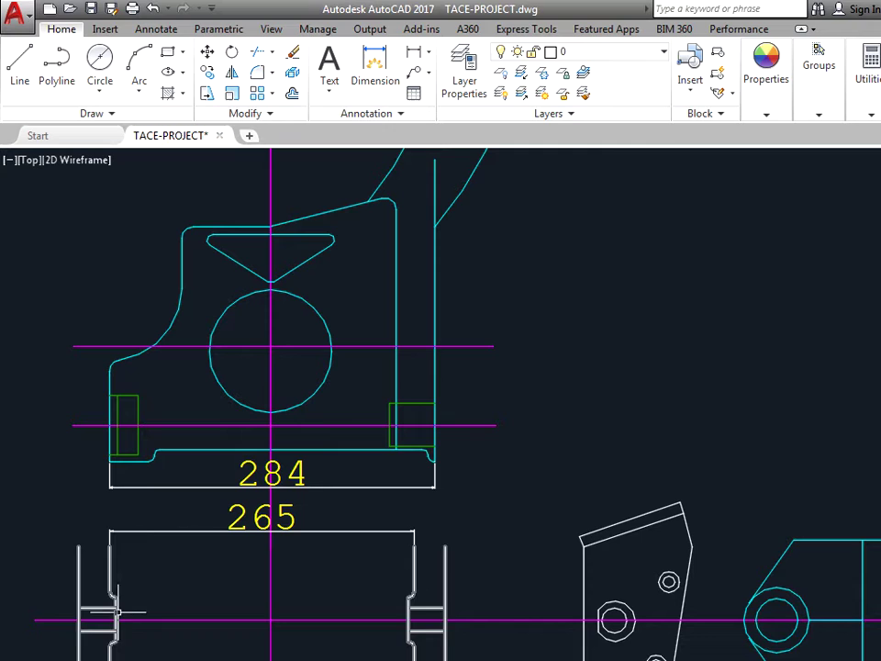
pyautogui.click(125, 646)
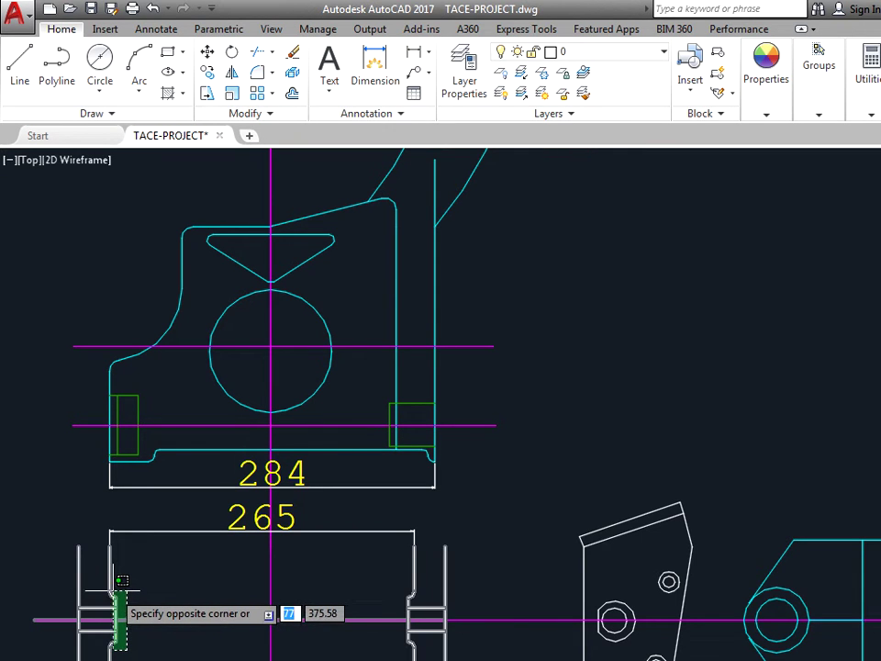
pyautogui.click(122, 580)
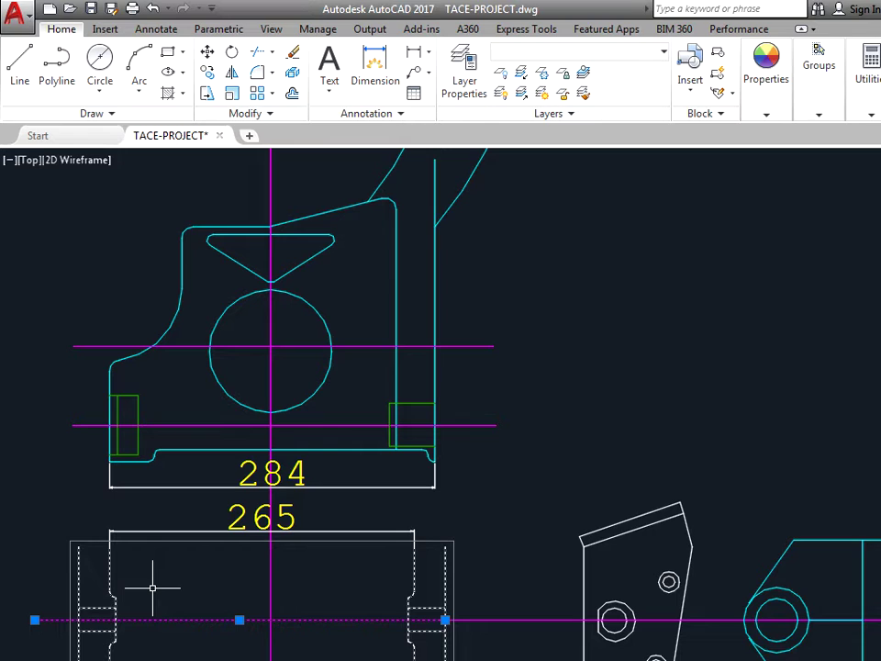
pyautogui.press('Escape')
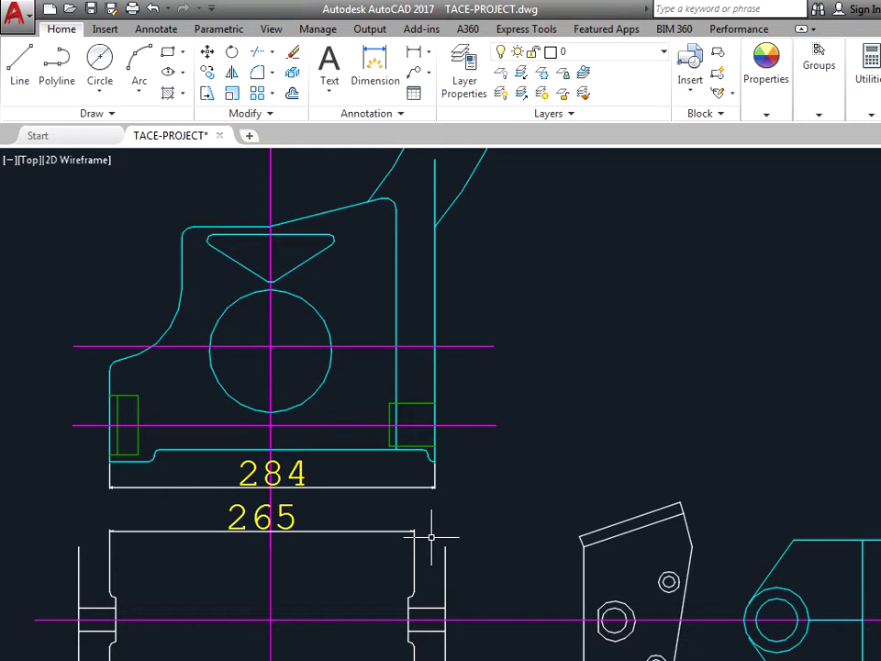
# Step: Pan and zoom around the frame and lower part to inspect the 284 and 265 dimension ends
pyautogui.scroll(4, 108, 510)
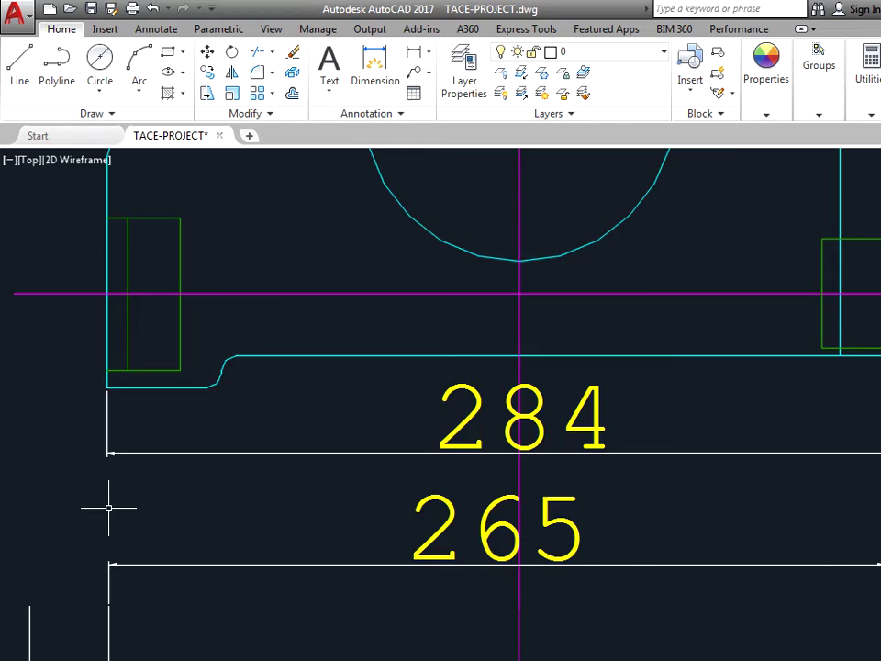
pyautogui.scroll(2, 108, 506)
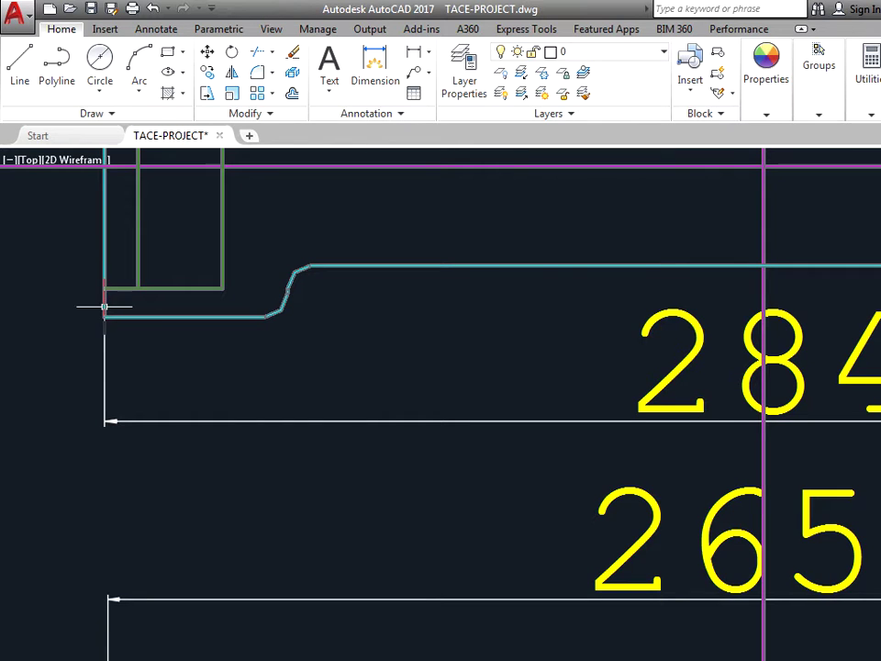
pyautogui.scroll(-2, 103, 308)
pyautogui.scroll(-2, 109, 586)
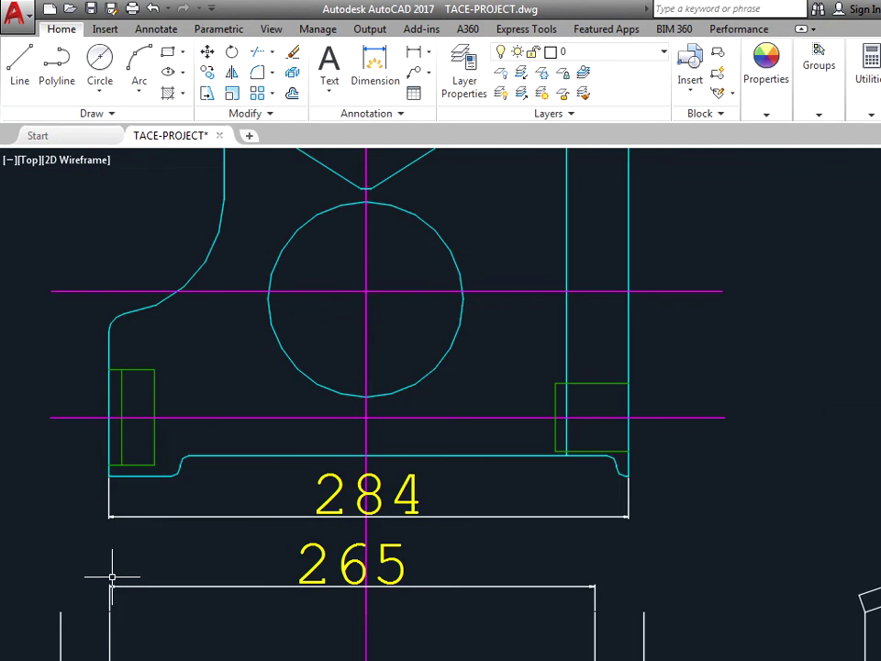
pyautogui.scroll(-4, 112, 576)
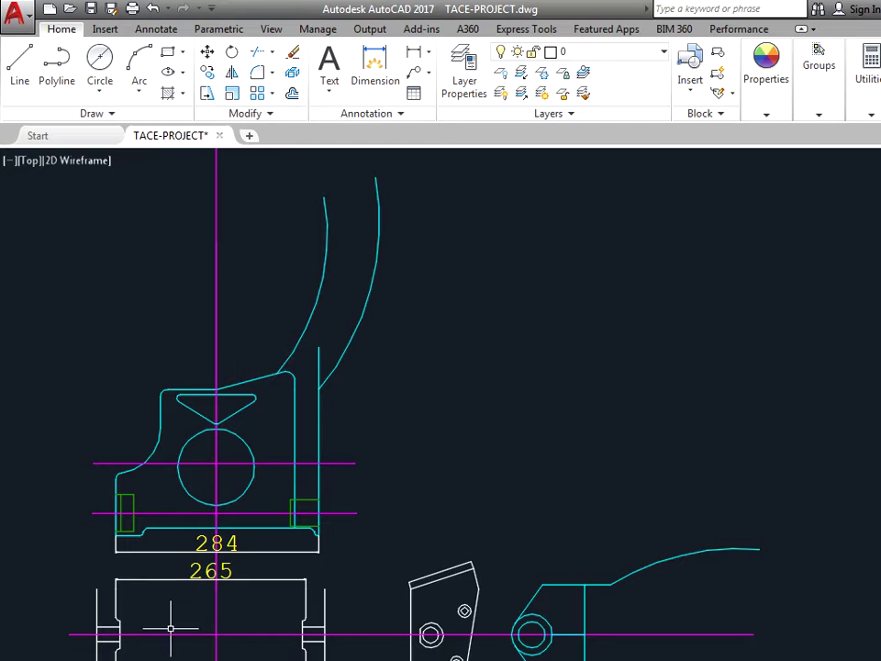
pyautogui.moveTo(138, 466); pyautogui.dragTo(74, 443, button='middle')
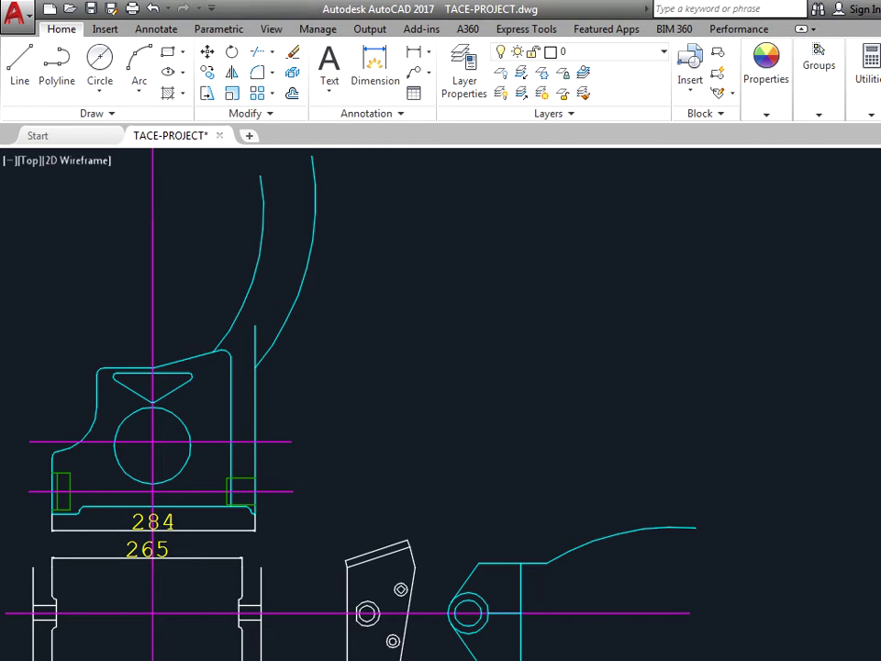
pyautogui.scroll(2, 154, 653)
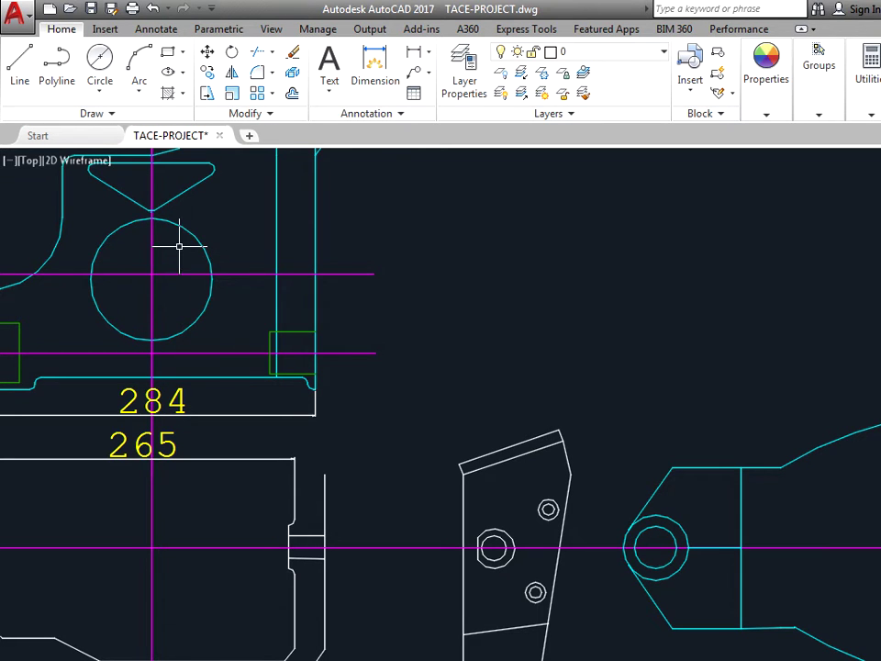
pyautogui.moveTo(179, 246)
pyautogui.mouseDown(button='middle')
pyautogui.moveTo(182, 466)
pyautogui.moveTo(197, 452)
pyautogui.mouseUp(button='middle')
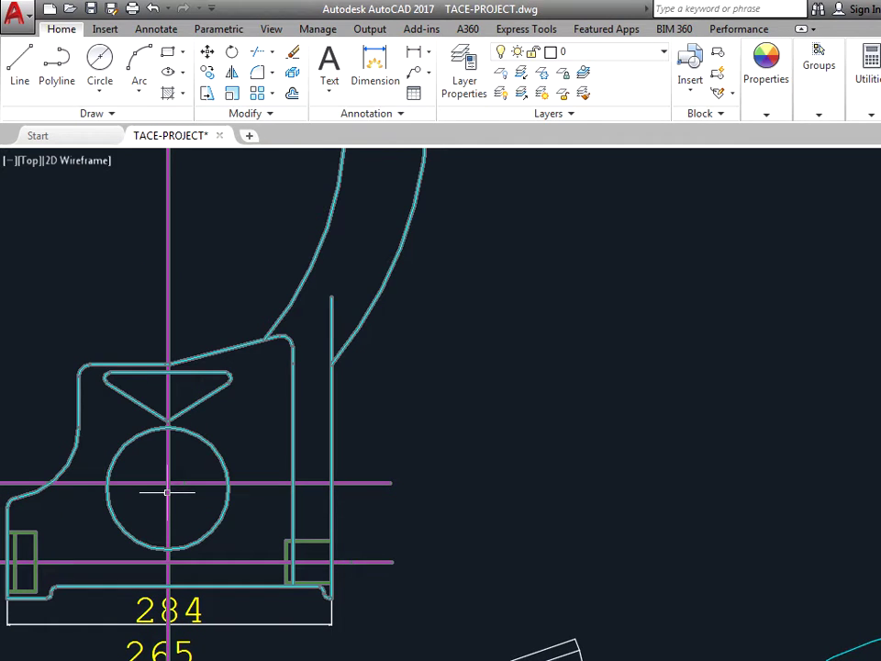
pyautogui.moveTo(48, 373)
pyautogui.mouseDown(button='middle')
pyautogui.moveTo(41, 366)
pyautogui.moveTo(77, 323)
pyautogui.mouseUp(button='middle')
pyautogui.moveTo(81, 459); pyautogui.dragTo(56, 431, button='middle')
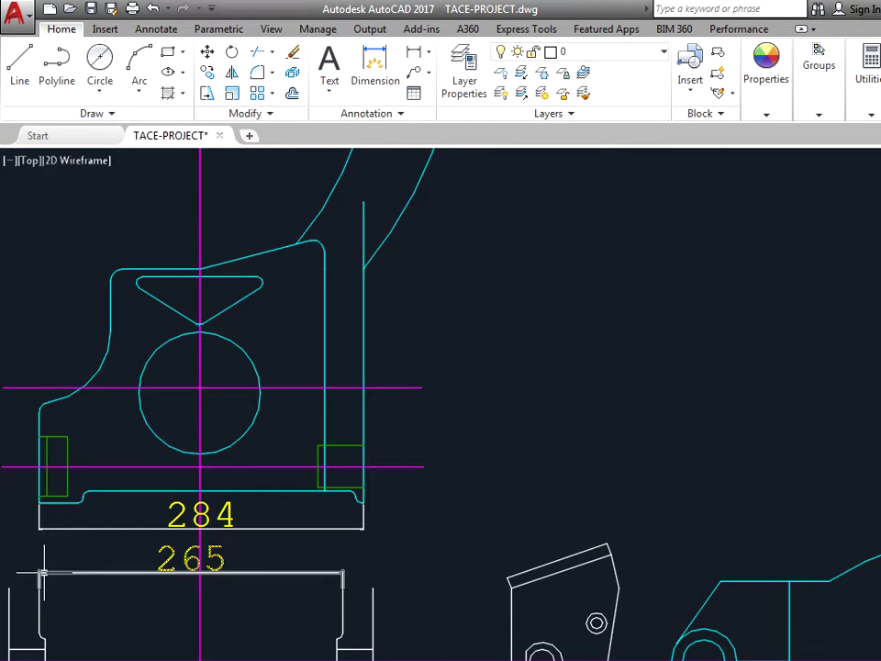
pyautogui.scroll(4, 366, 570)
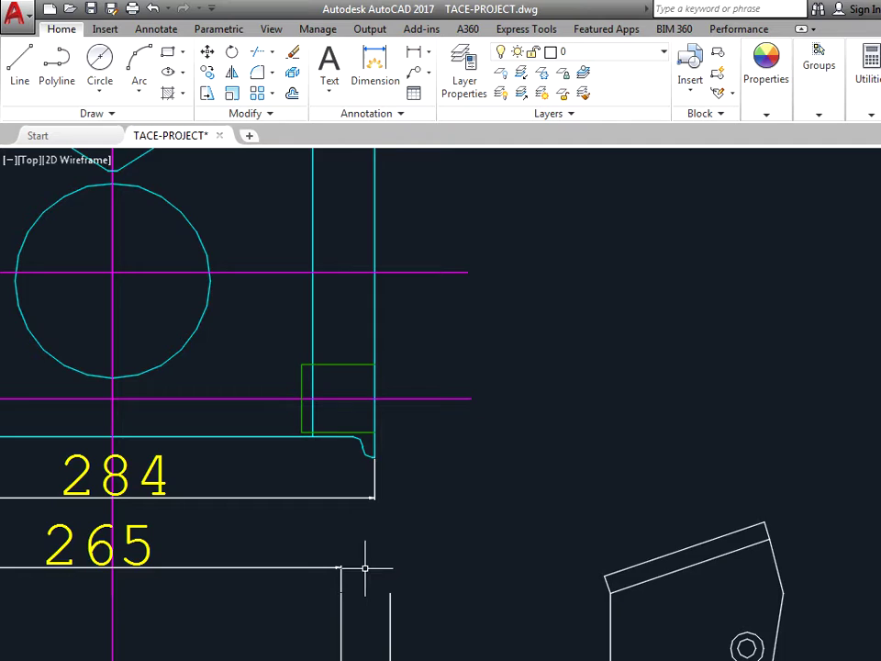
pyautogui.moveTo(415, 536)
pyautogui.mouseDown(button='middle')
pyautogui.moveTo(356, 454)
pyautogui.moveTo(356, 425)
pyautogui.mouseUp(button='middle')
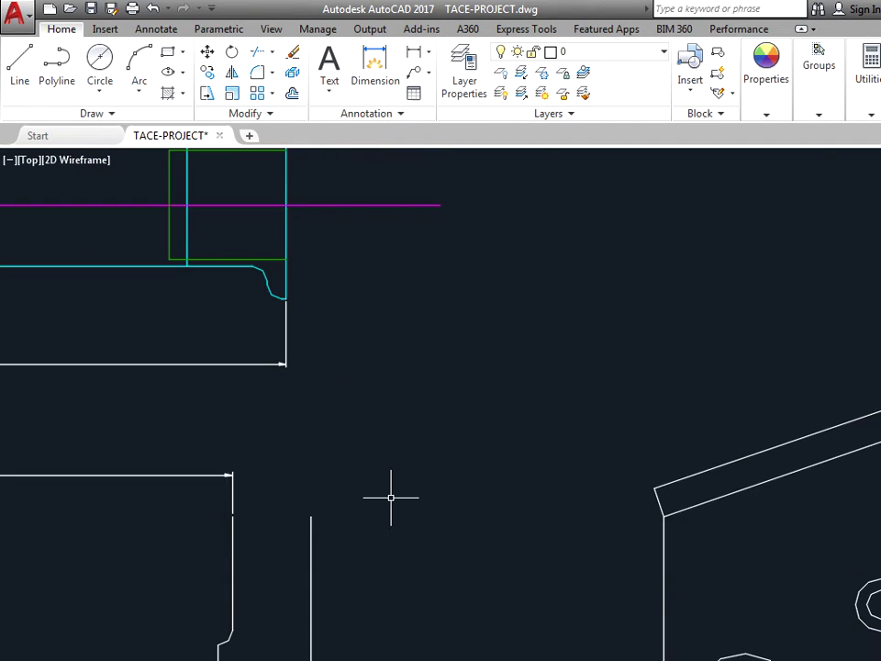
pyautogui.moveTo(389, 495)
pyautogui.mouseDown(button='middle')
pyautogui.moveTo(363, 436)
pyautogui.moveTo(349, 442)
pyautogui.mouseUp(button='middle')
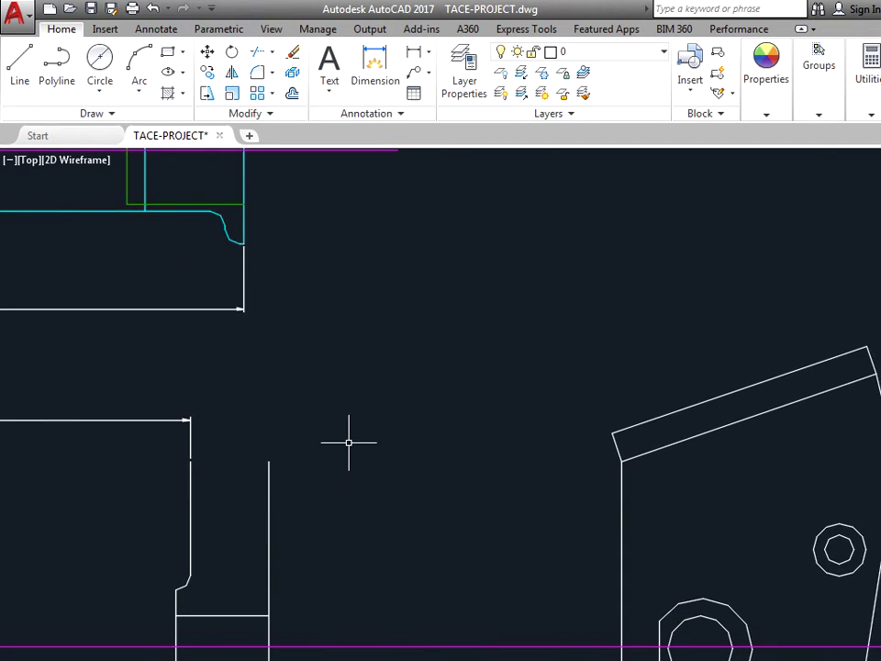
pyautogui.scroll(-2, 349, 442)
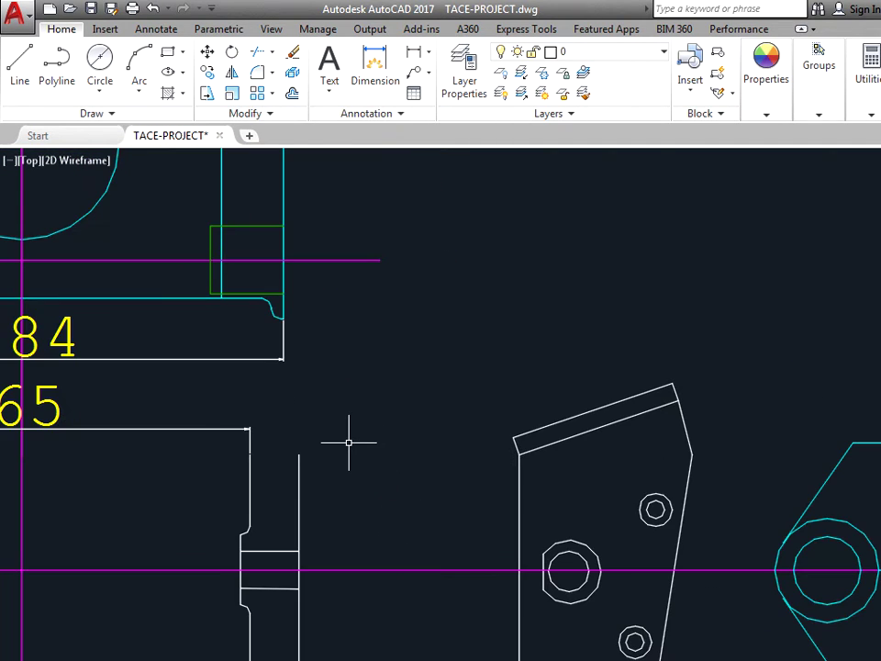
# Step: Delete the 284 and 265 width dimensions
pyautogui.click(123, 356)
pyautogui.press('Delete')
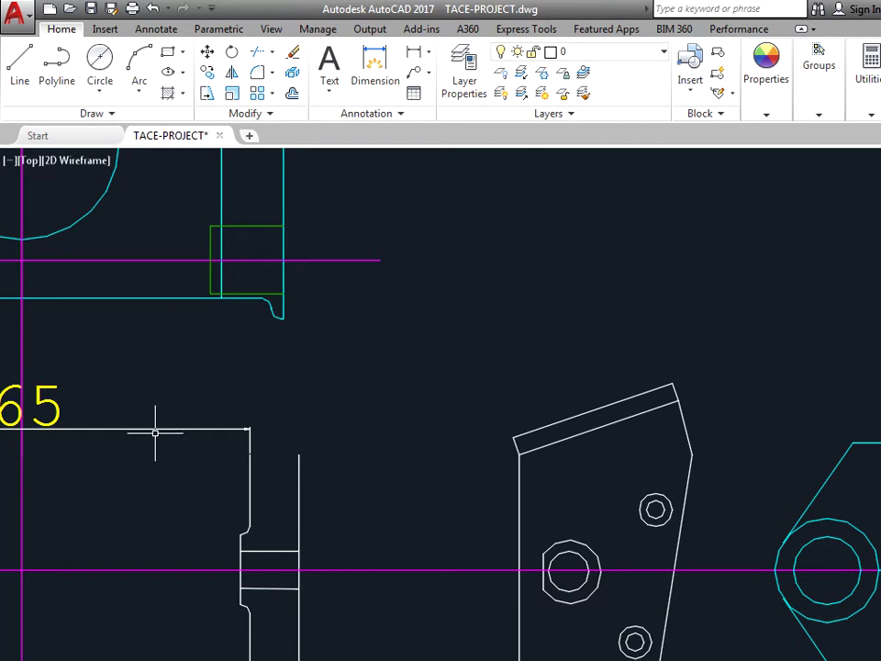
pyautogui.click(153, 429)
pyautogui.press('Delete')
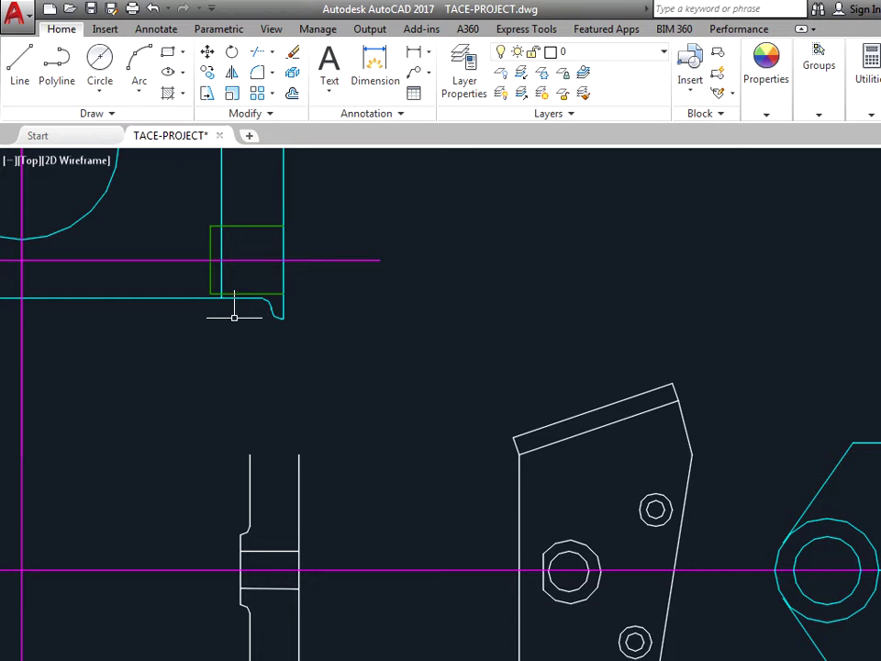
# Step: Make two trial window selections around the lower part's side, clearing each one
pyautogui.click(289, 299)
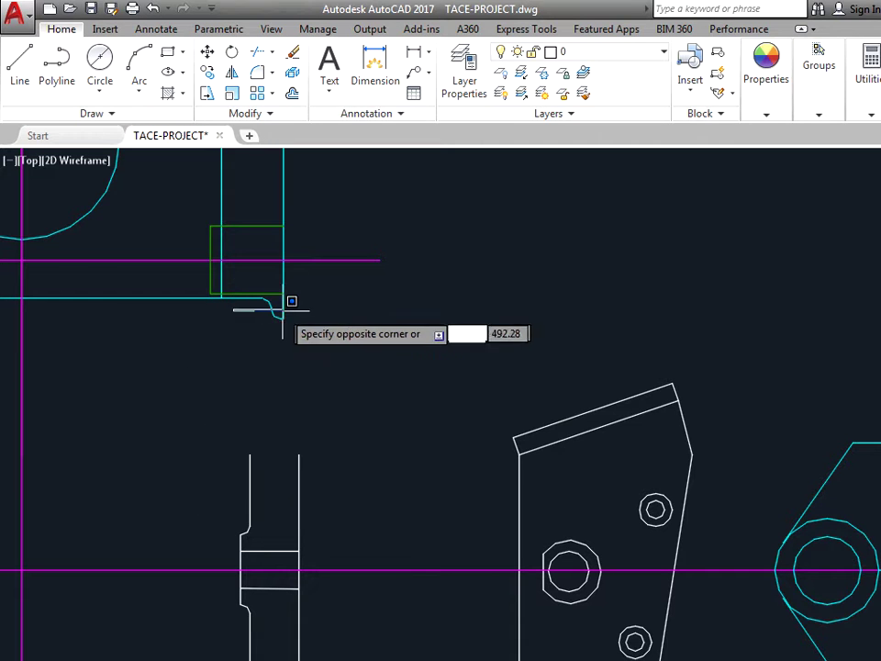
pyautogui.click(292, 617)
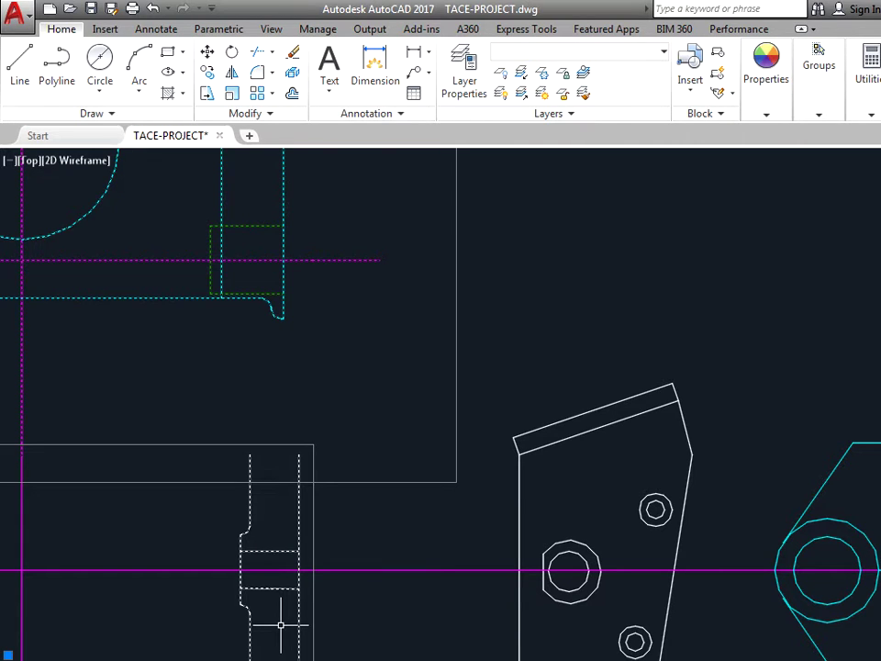
pyautogui.press('Escape')
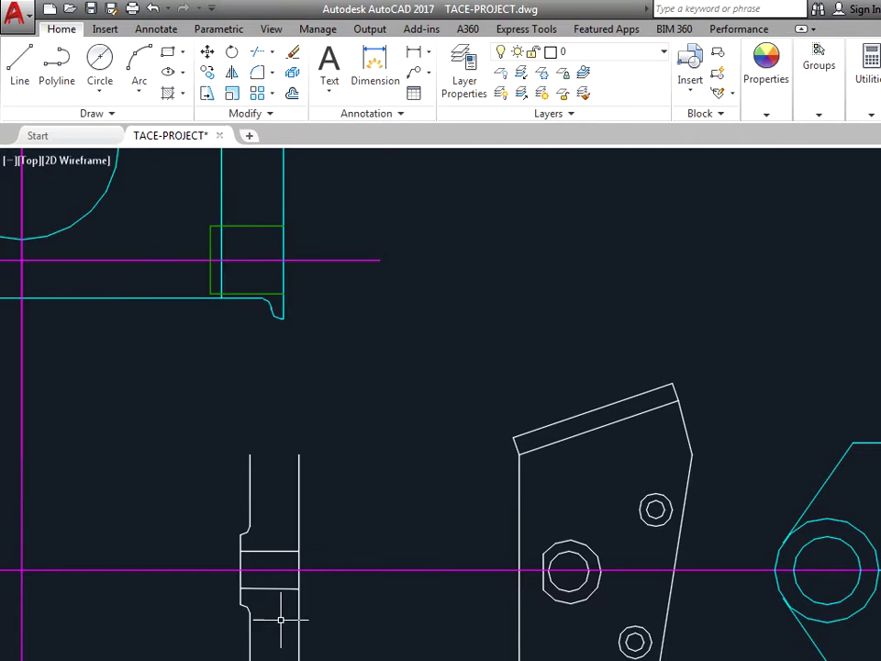
pyautogui.click(248, 310)
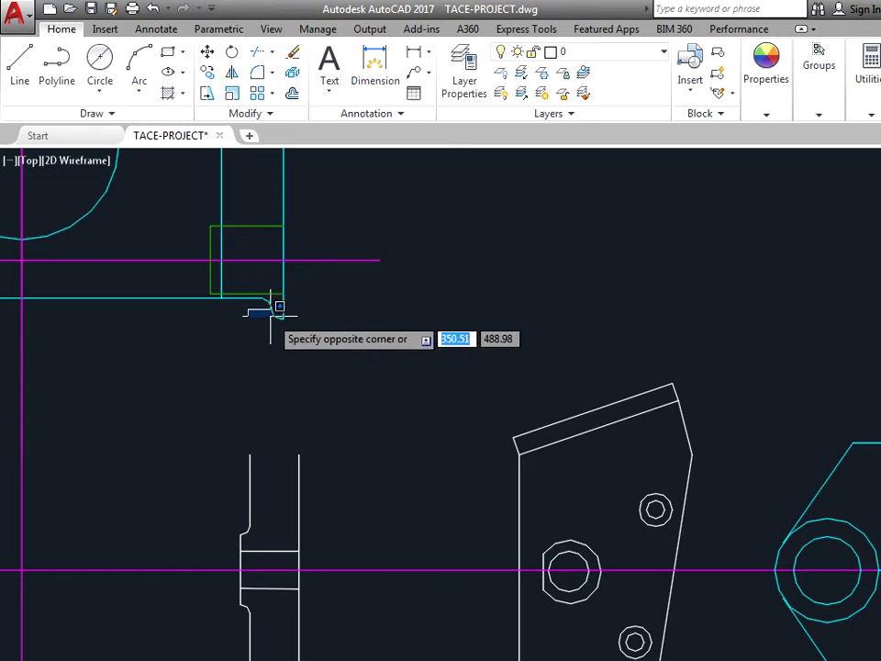
pyautogui.click(292, 510)
pyautogui.press('Escape')
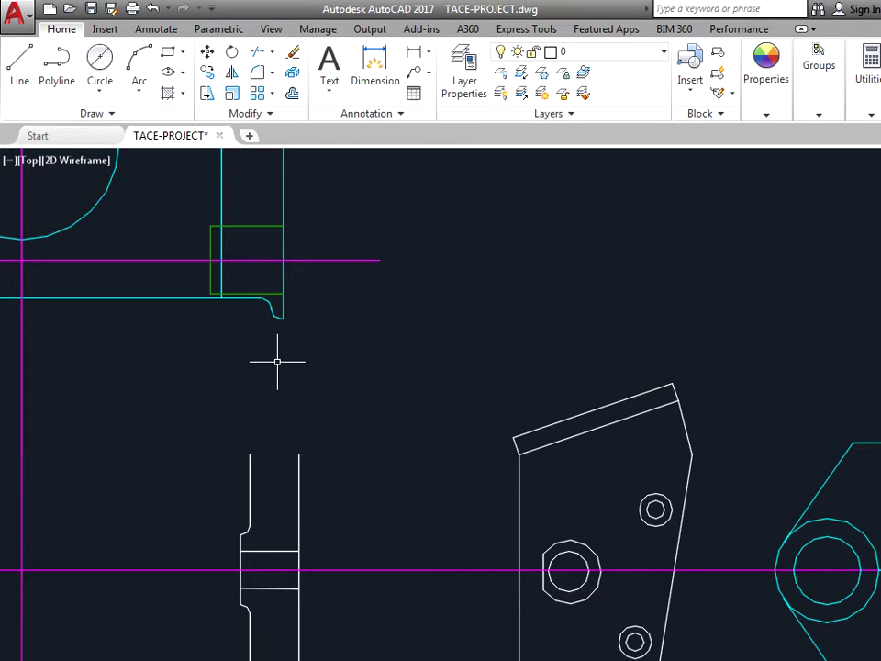
# Step: Try further selections on the lower part and frame corner, then pan to show all parts
pyautogui.click(249, 452)
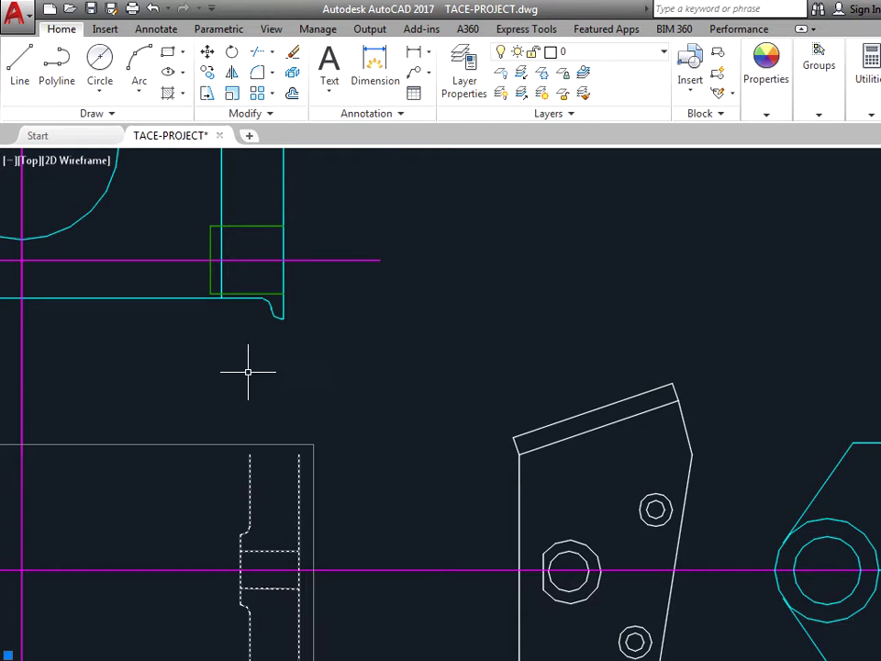
pyautogui.click(250, 426)
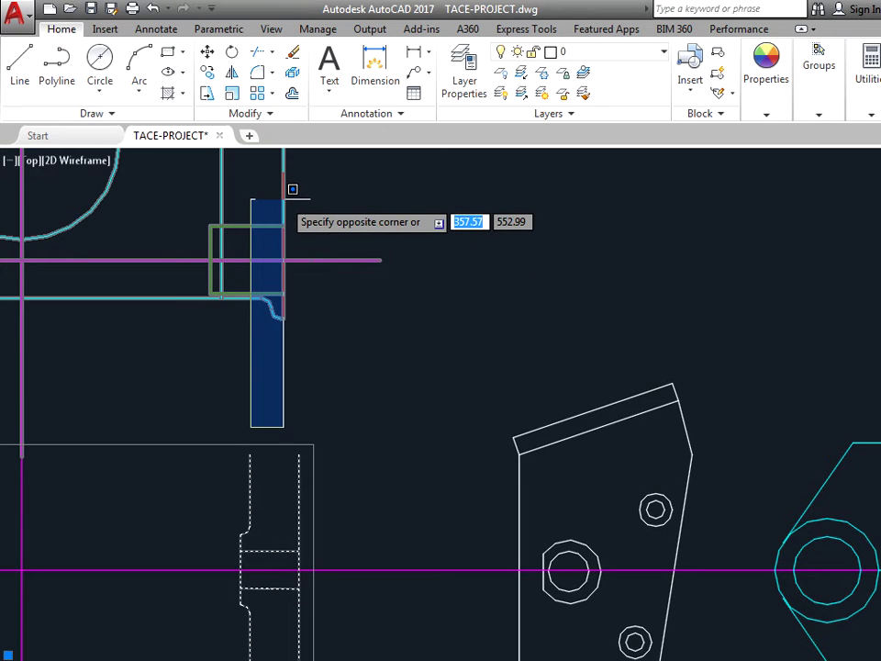
pyautogui.scroll(-2, 290, 181)
pyautogui.moveTo(290, 181)
pyautogui.mouseDown(button='middle')
pyautogui.moveTo(281, 198)
pyautogui.moveTo(290, 280)
pyautogui.mouseUp(button='middle')
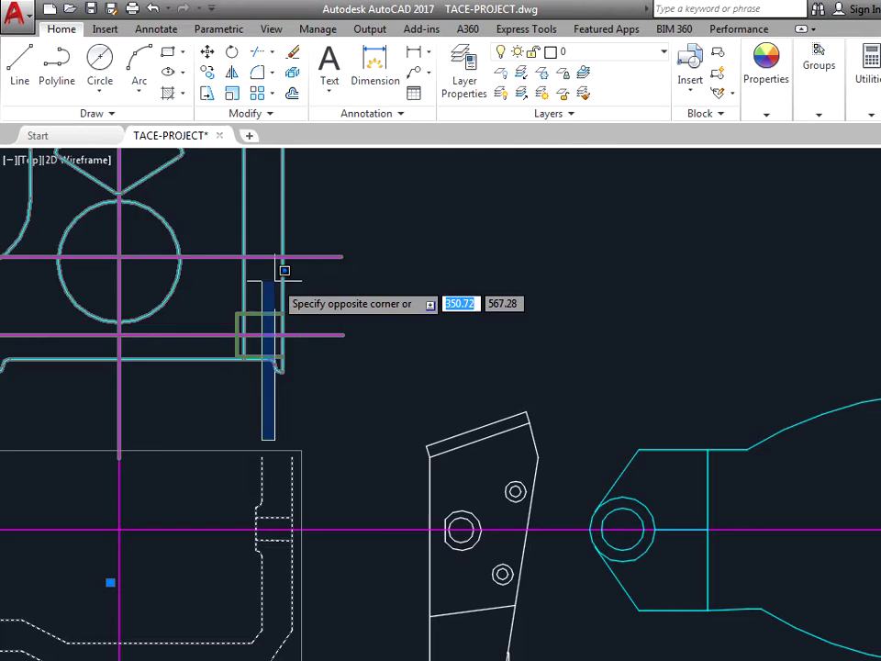
pyautogui.press('Escape')
pyautogui.press('Escape')
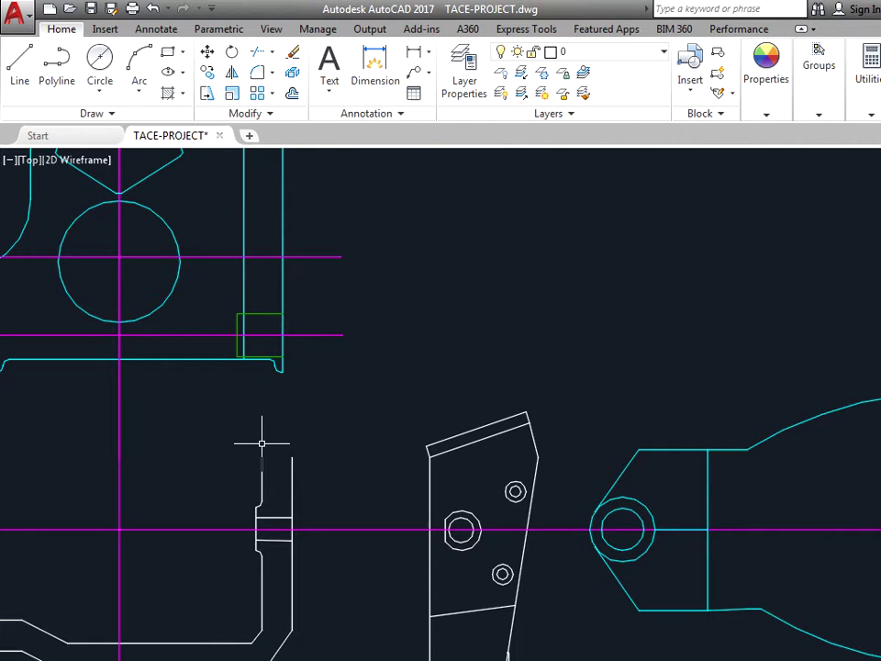
pyautogui.click(261, 443)
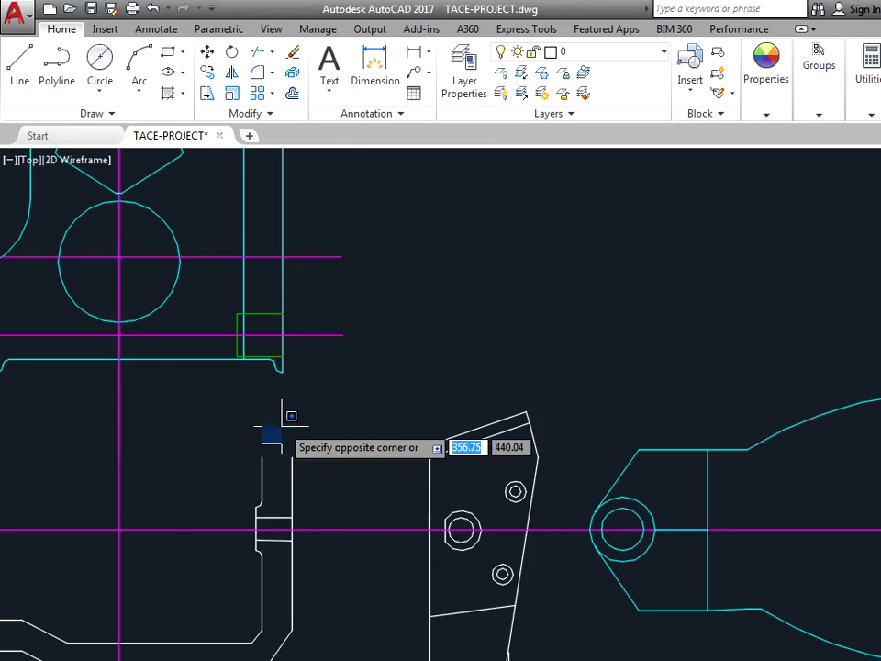
pyautogui.click(285, 295)
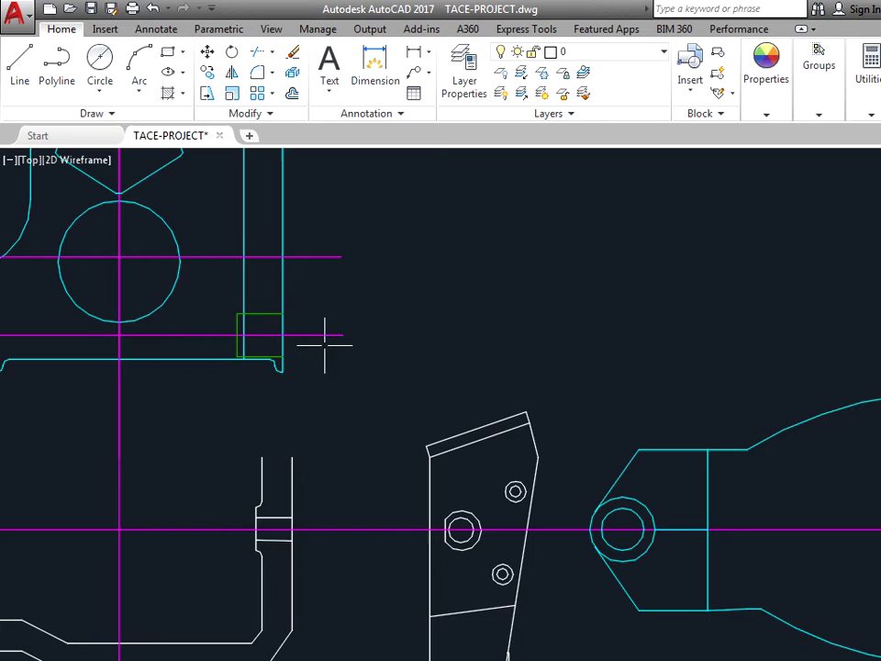
pyautogui.scroll(-3, 344, 413)
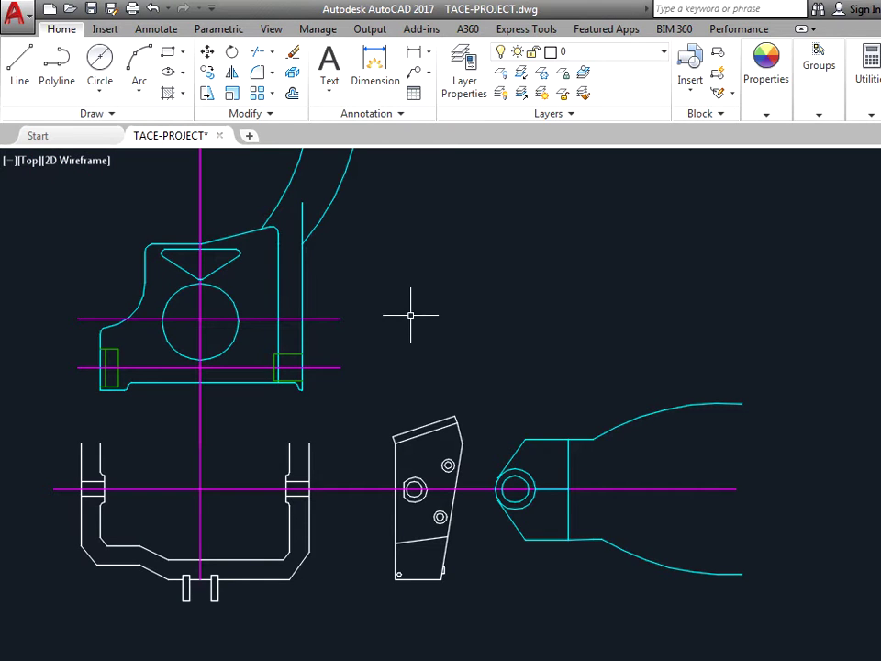
pyautogui.moveTo(410, 311)
pyautogui.mouseDown(button='middle')
pyautogui.moveTo(413, 338)
pyautogui.moveTo(385, 409)
pyautogui.moveTo(355, 401)
pyautogui.mouseUp(button='middle')
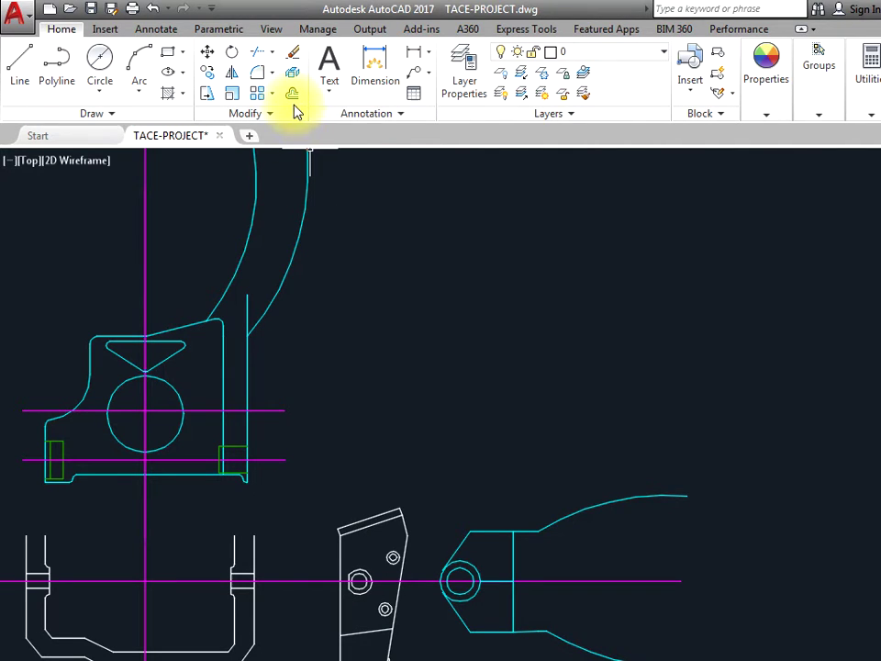
# Step: Dimension the U-shaped lower part between its two sides as 255, placed just above it
pyautogui.click(413, 53)
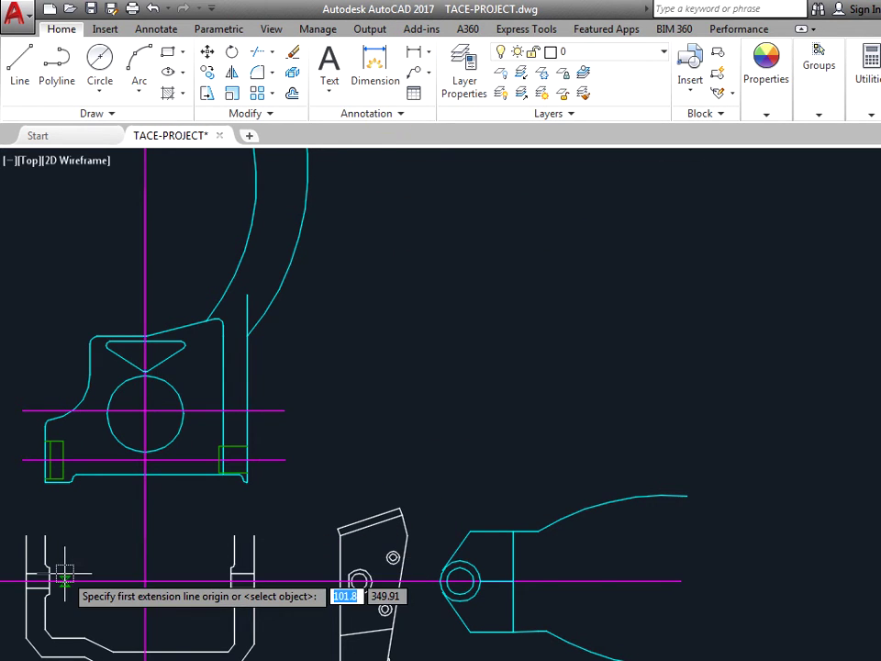
pyautogui.scroll(2, 64, 574)
pyautogui.click(37, 561)
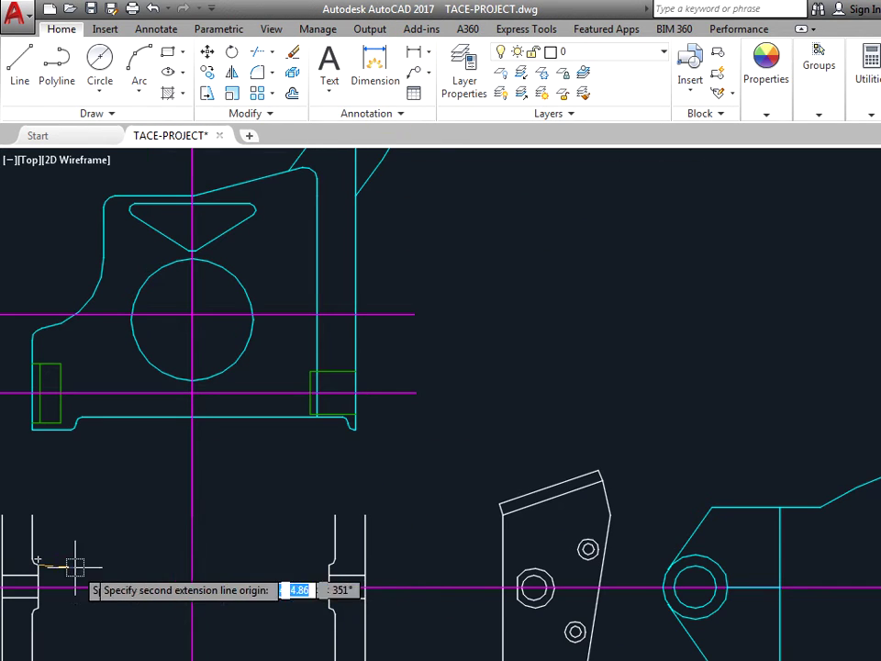
pyautogui.click(327, 566)
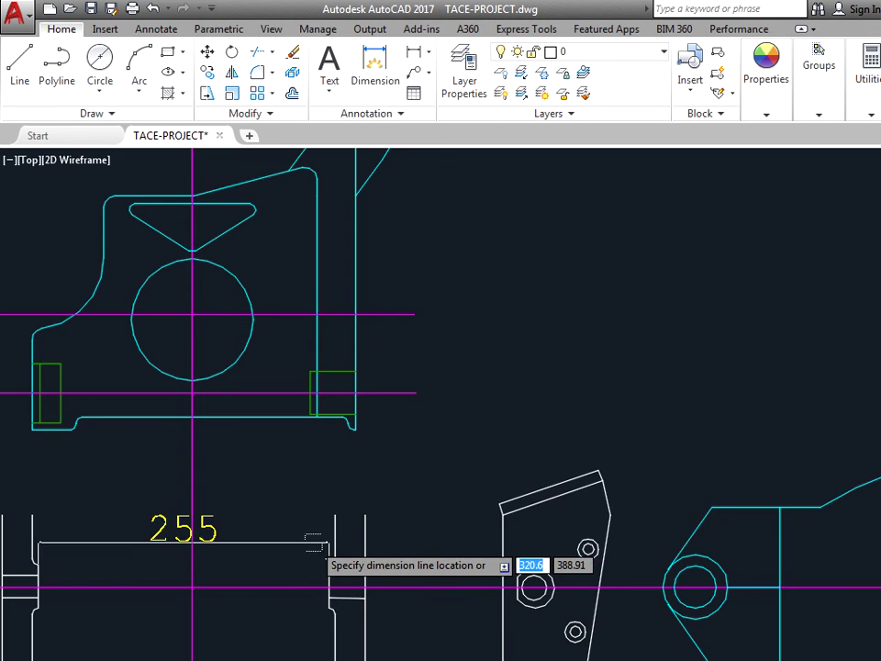
pyautogui.click(315, 537)
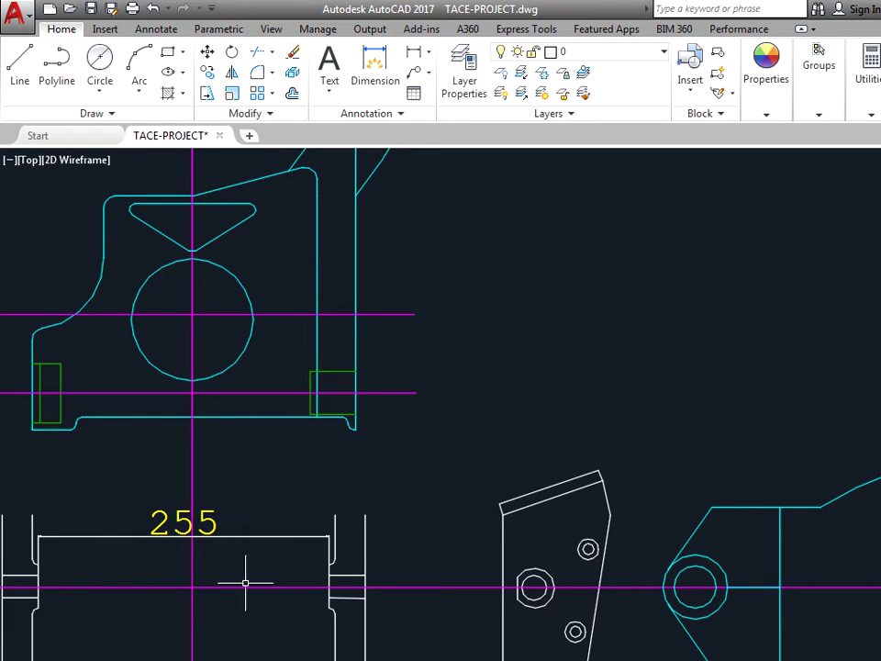
pyautogui.click(247, 536)
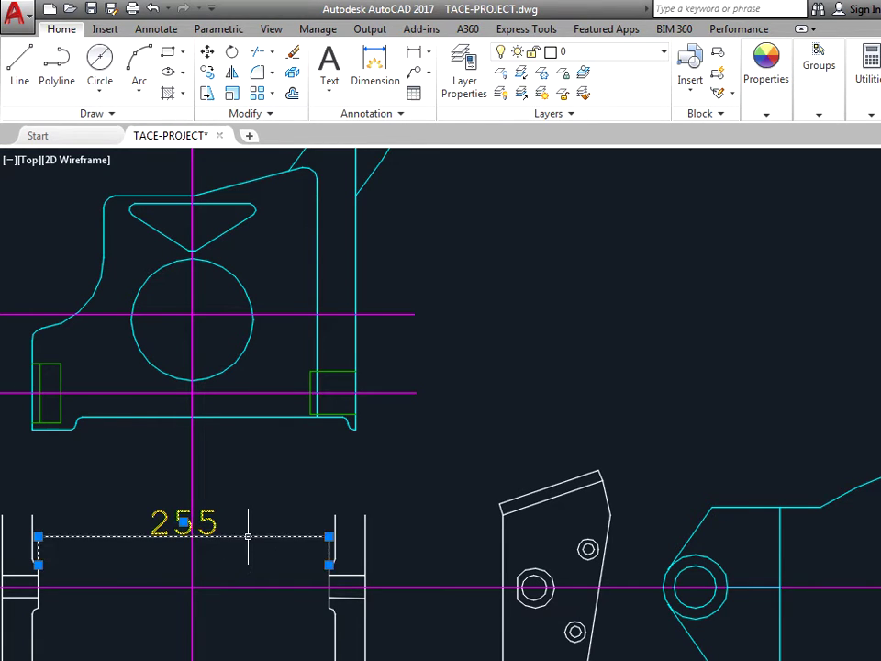
# Step: Delete the 255 dimension from the lower part and recentre the view
pyautogui.press('Delete')
pyautogui.scroll(-2, 269, 572)
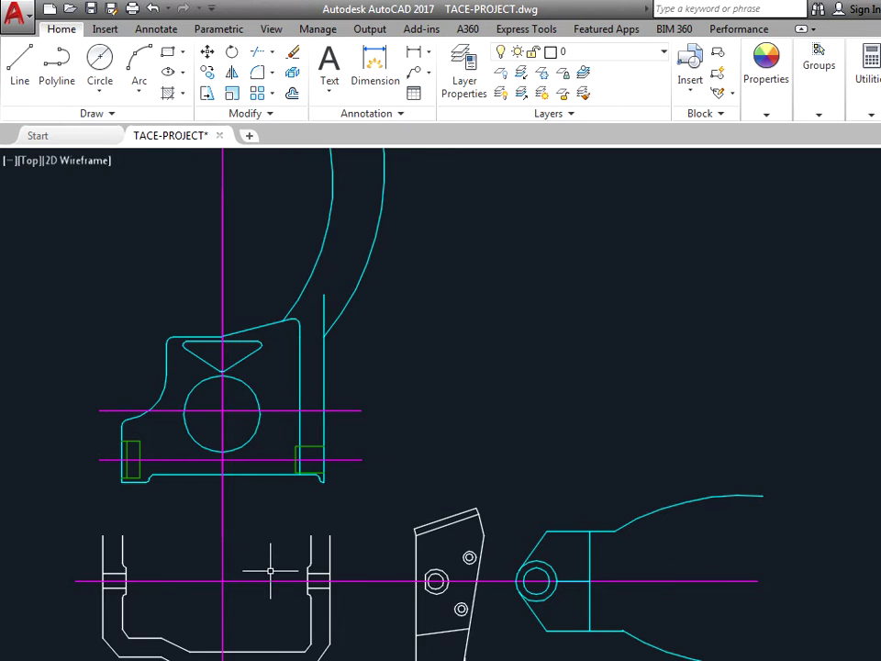
pyautogui.scroll(-2, 399, 438)
pyautogui.moveTo(428, 401)
pyautogui.mouseDown(button='middle')
pyautogui.moveTo(315, 452)
pyautogui.moveTo(294, 434)
pyautogui.mouseUp(button='middle')
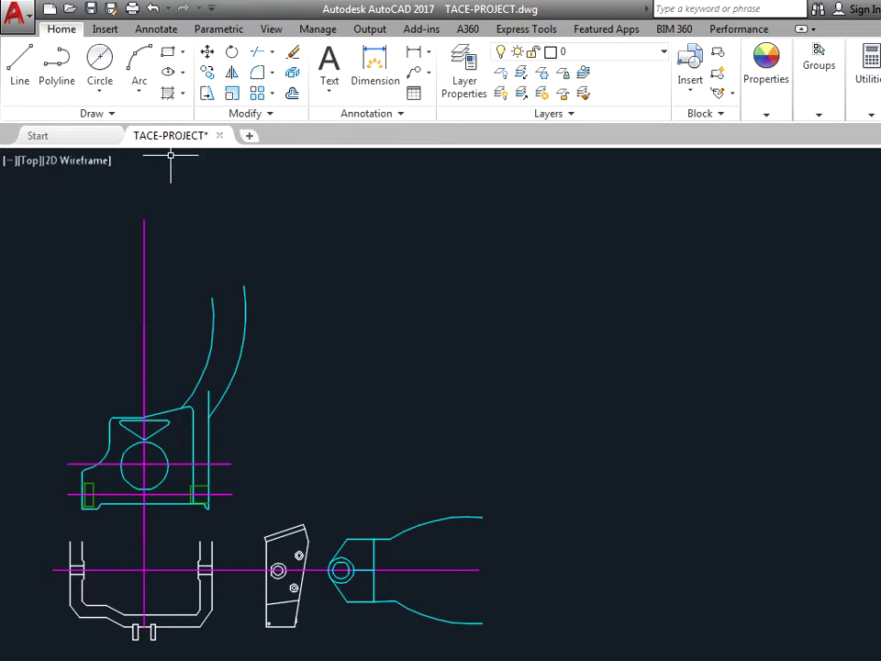
# Step: Save TACE-PROJECT.dwg, then pan to show the whole frame part
pyautogui.click(92, 9)
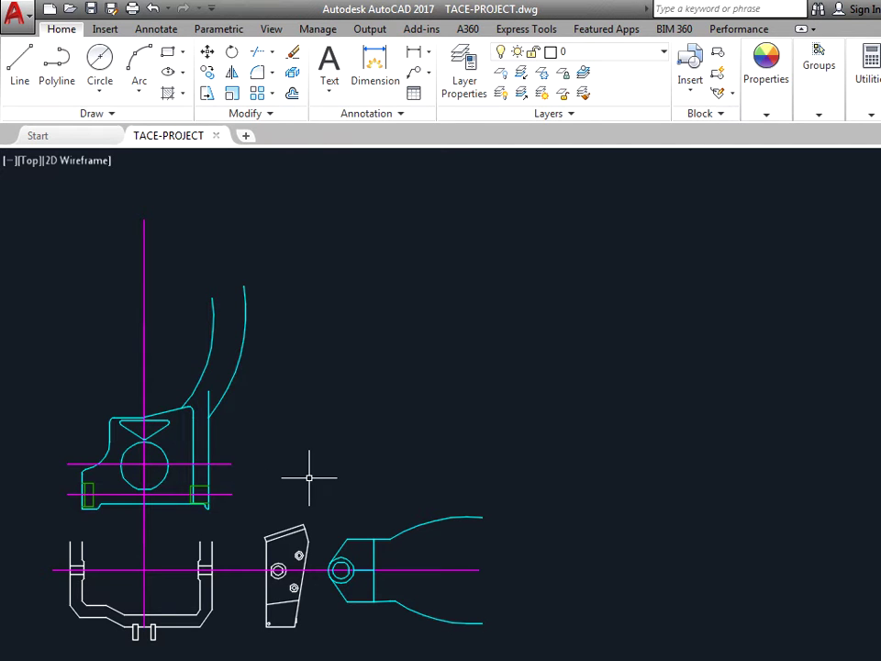
pyautogui.moveTo(301, 464); pyautogui.dragTo(315, 445, button='middle')
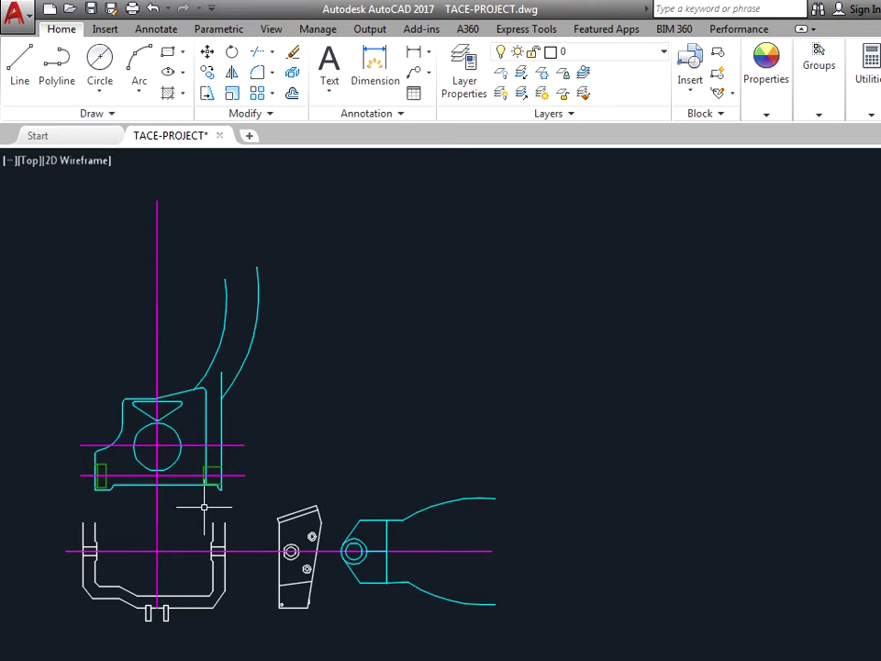
pyautogui.scroll(2, 189, 508)
pyautogui.scroll(2, 181, 519)
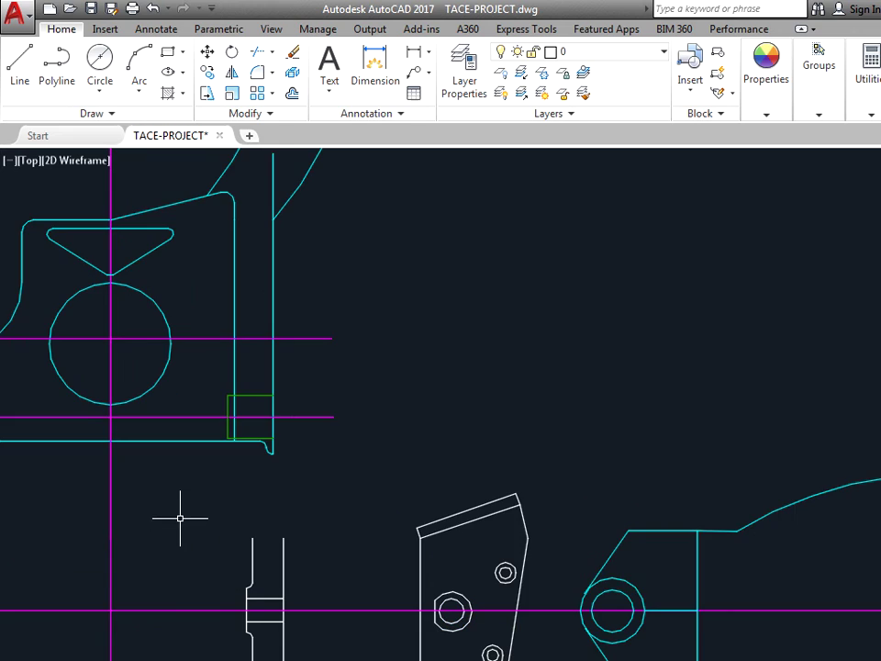
pyautogui.moveTo(181, 520)
pyautogui.mouseDown(button='middle')
pyautogui.moveTo(284, 518)
pyautogui.moveTo(250, 515)
pyautogui.mouseUp(button='middle')
pyautogui.scroll(-2, 277, 507)
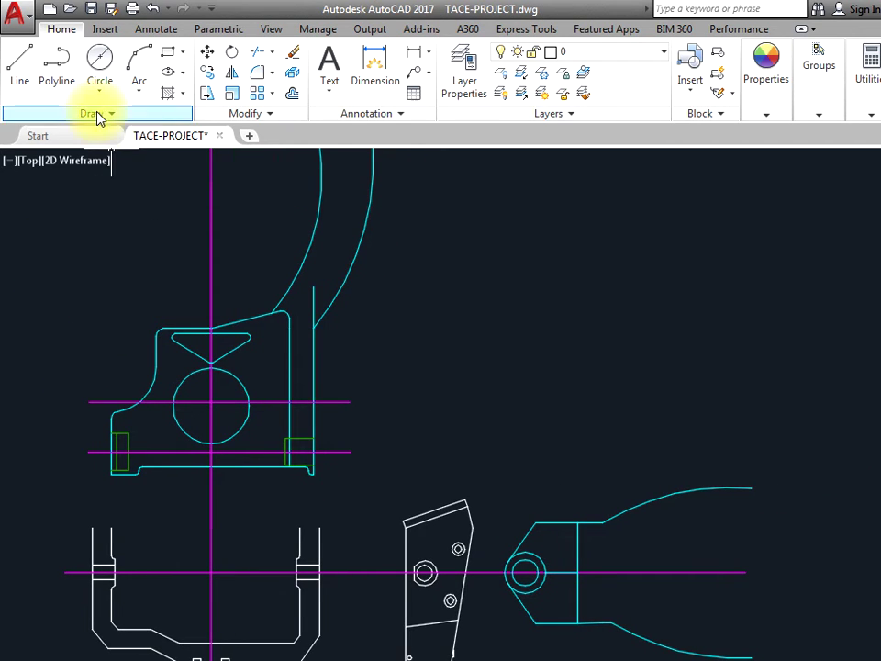
# Step: Use Save As, appending -955i to the name, to save TACE-PROJECT-955i.dwg
pyautogui.click(27, 16)
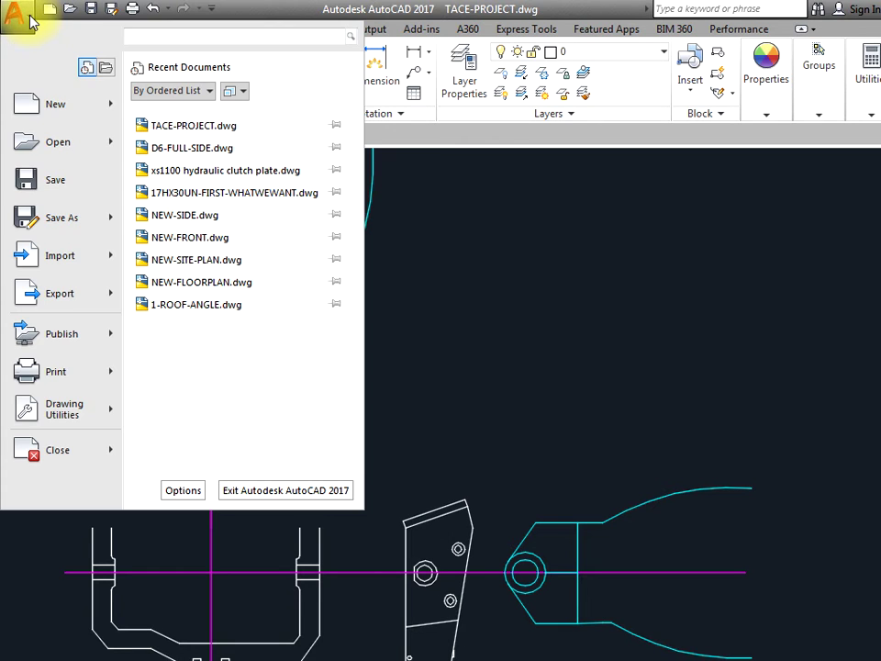
pyautogui.click(66, 217)
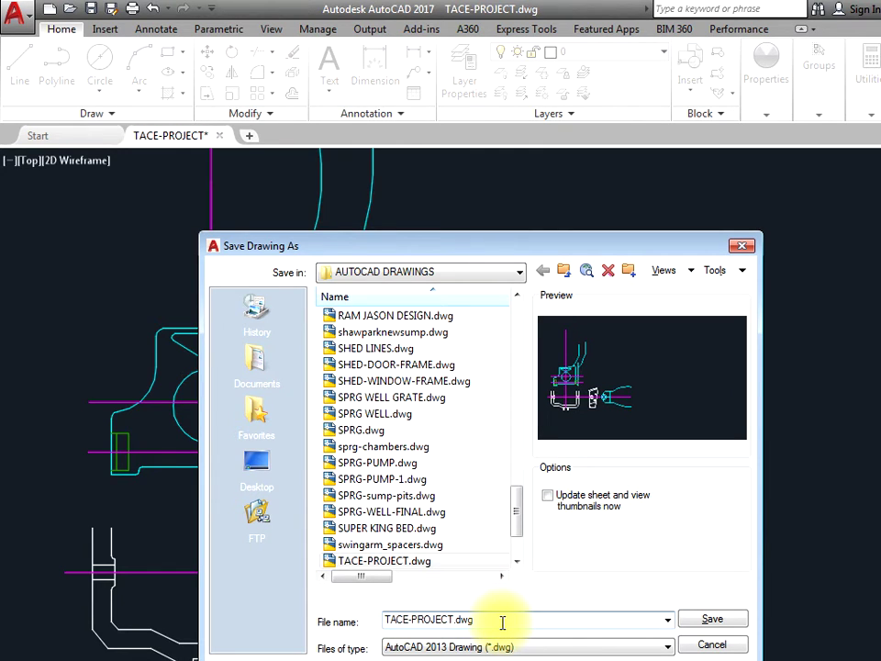
pyautogui.write('-9')
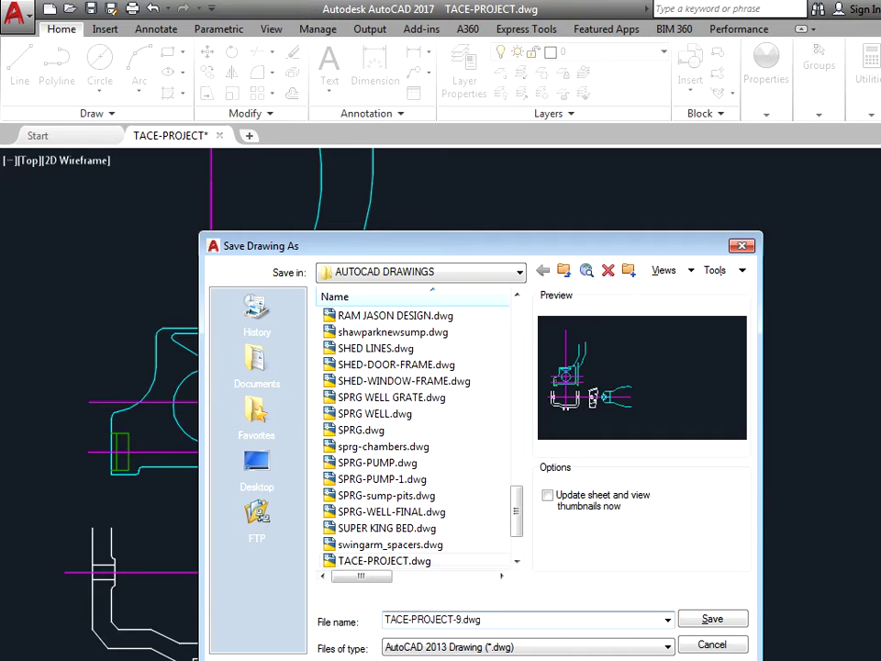
pyautogui.write('55i')
pyautogui.press('Return')
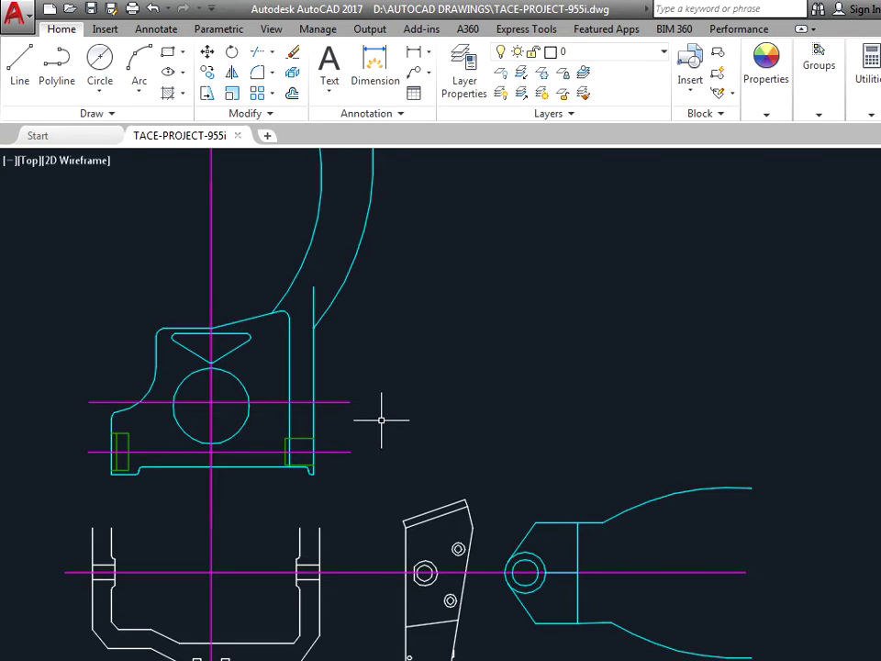
# Step: Zoom in on the right green rectangle's lower corner at the frame's bottom edge
pyautogui.scroll(5, 138, 450)
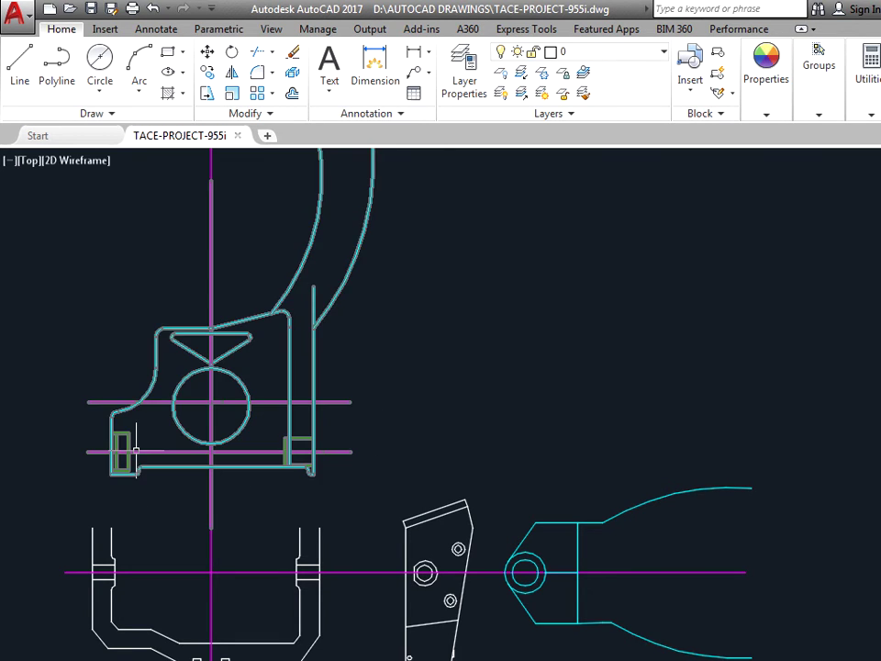
pyautogui.scroll(3, 136, 450)
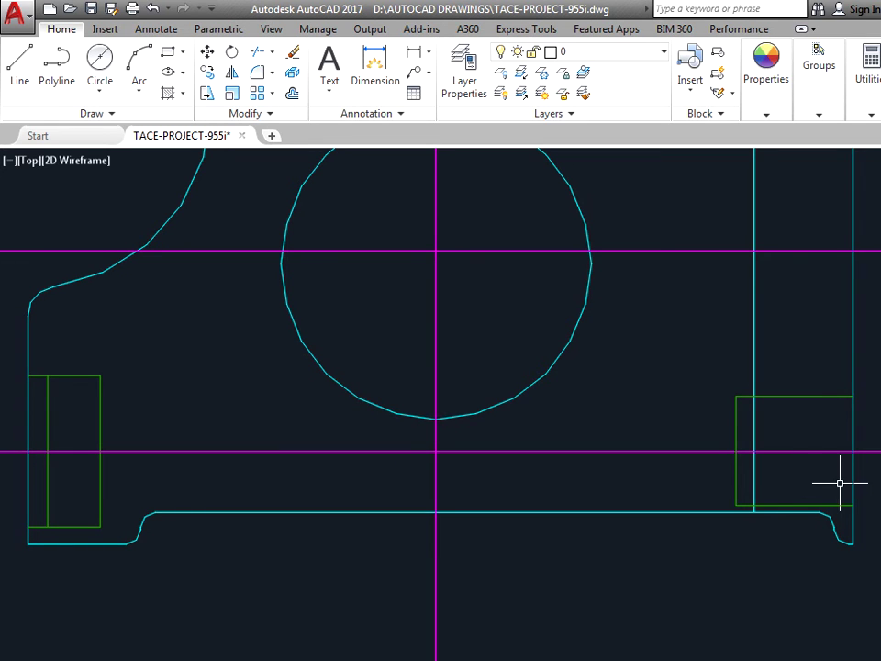
pyautogui.scroll(8, 769, 516)
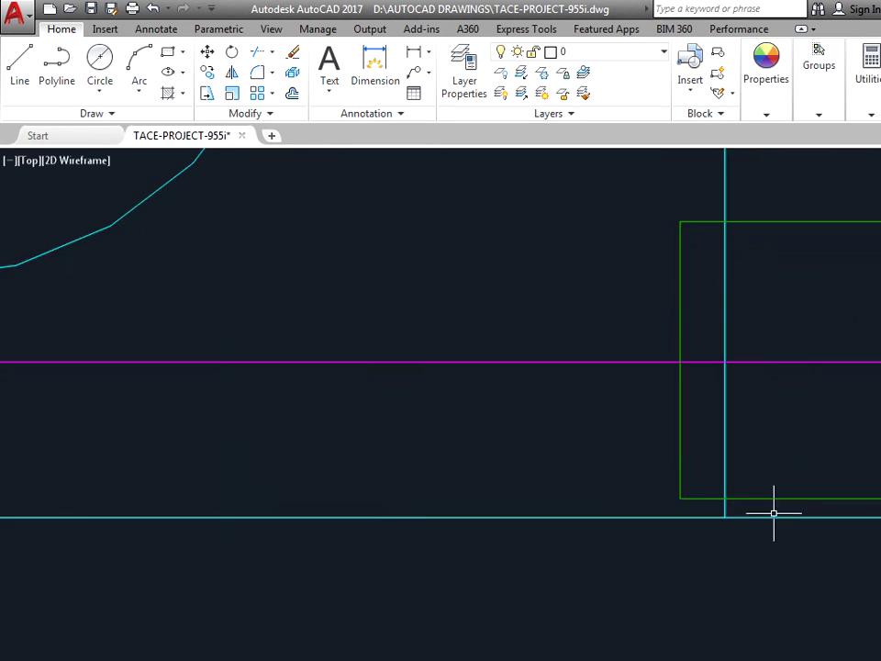
pyautogui.scroll(2, 708, 507)
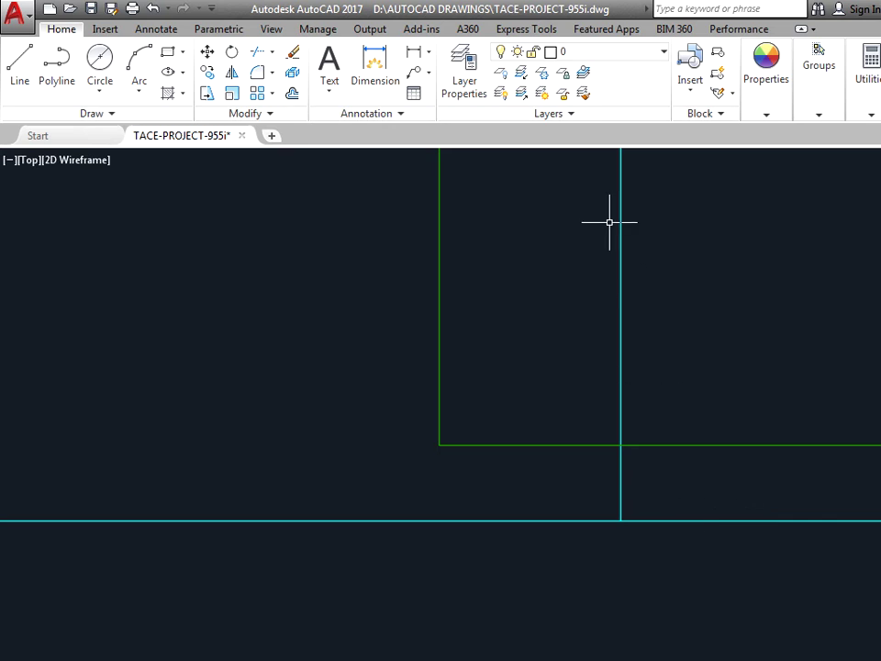
pyautogui.click(414, 52)
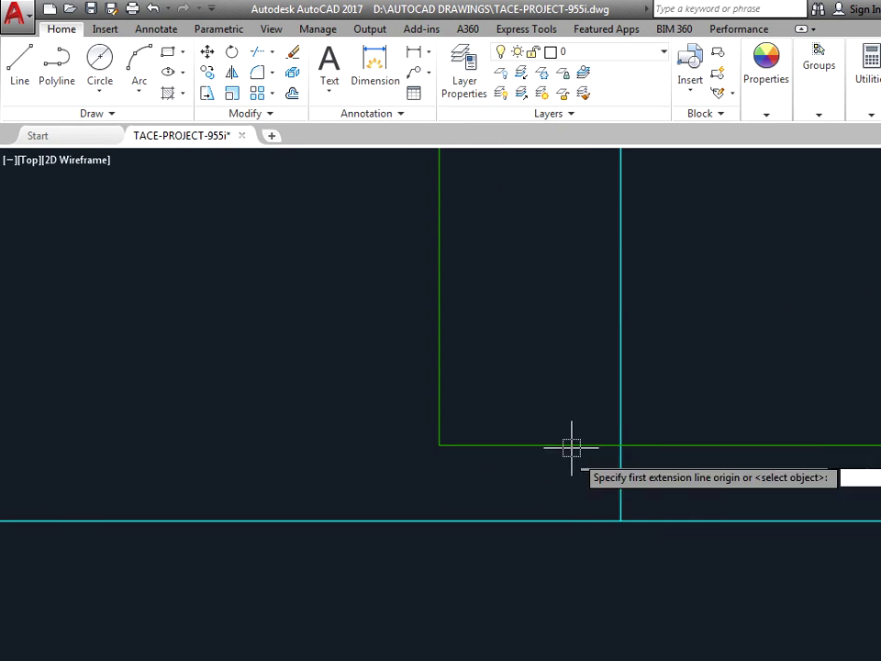
pyautogui.click(620, 446)
pyautogui.click(620, 520)
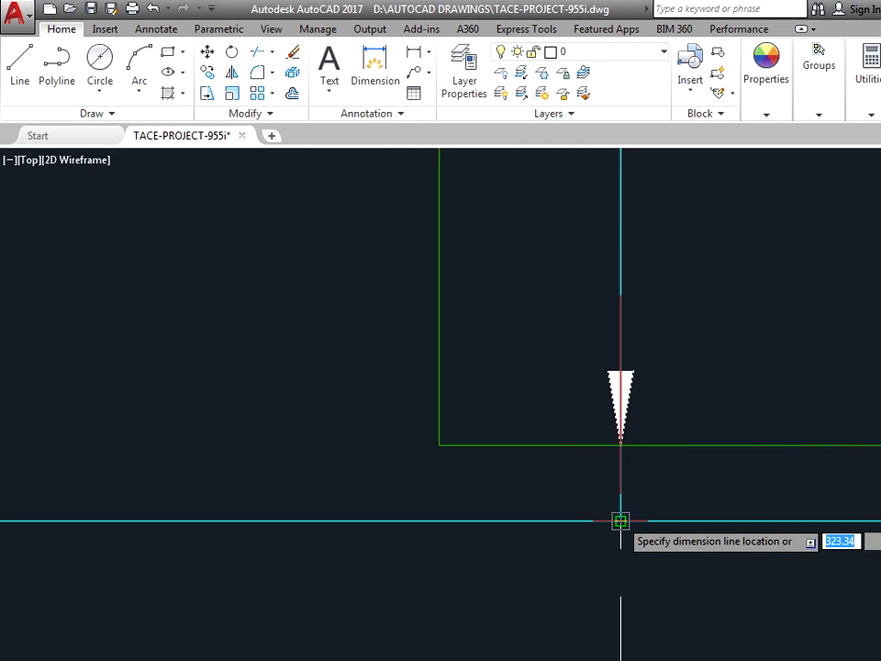
pyautogui.scroll(-8, 539, 521)
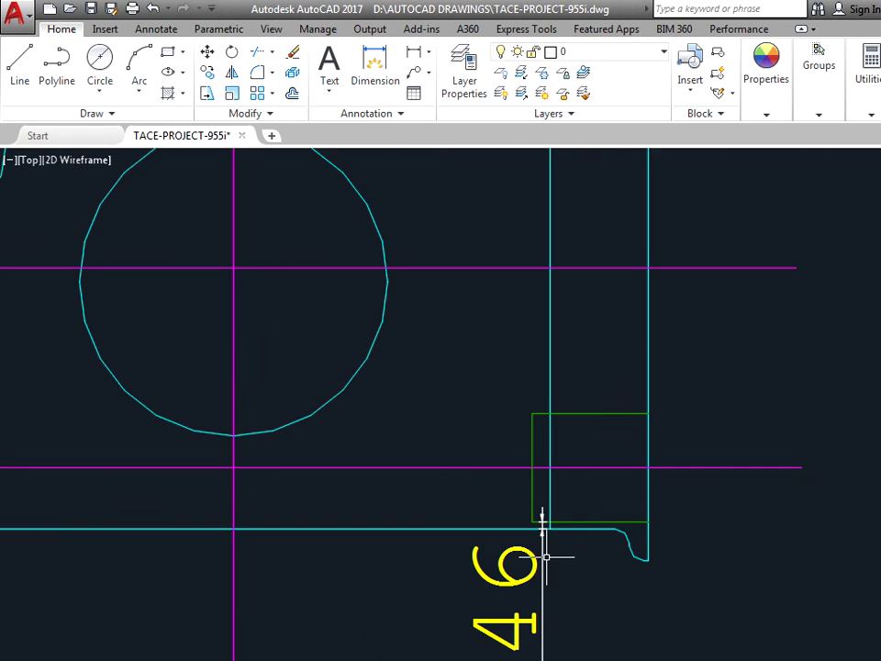
pyautogui.moveTo(604, 625)
pyautogui.mouseDown(button='middle')
pyautogui.moveTo(586, 517)
pyautogui.moveTo(566, 478)
pyautogui.moveTo(541, 502)
pyautogui.mouseUp(button='middle')
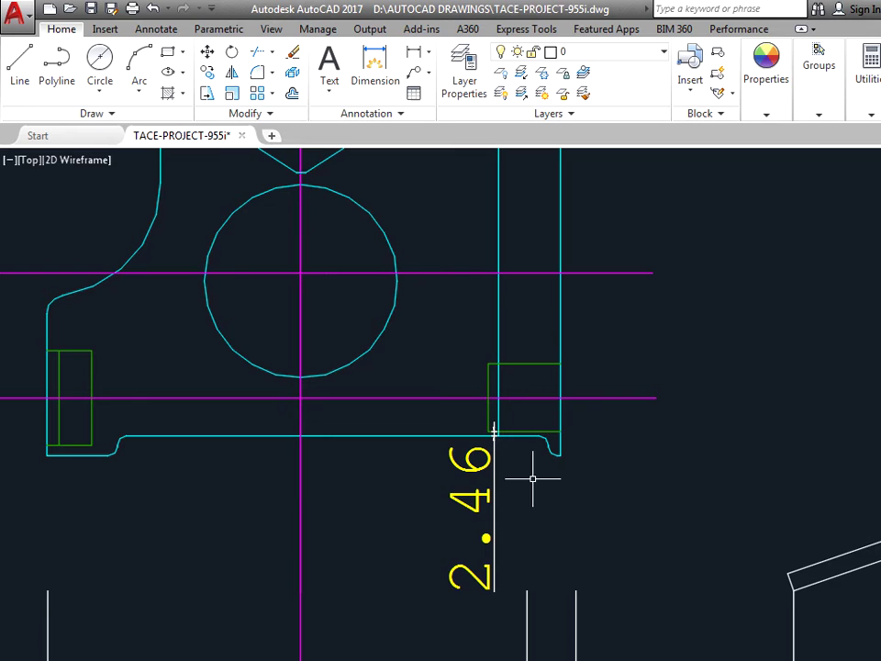
pyautogui.click(494, 428)
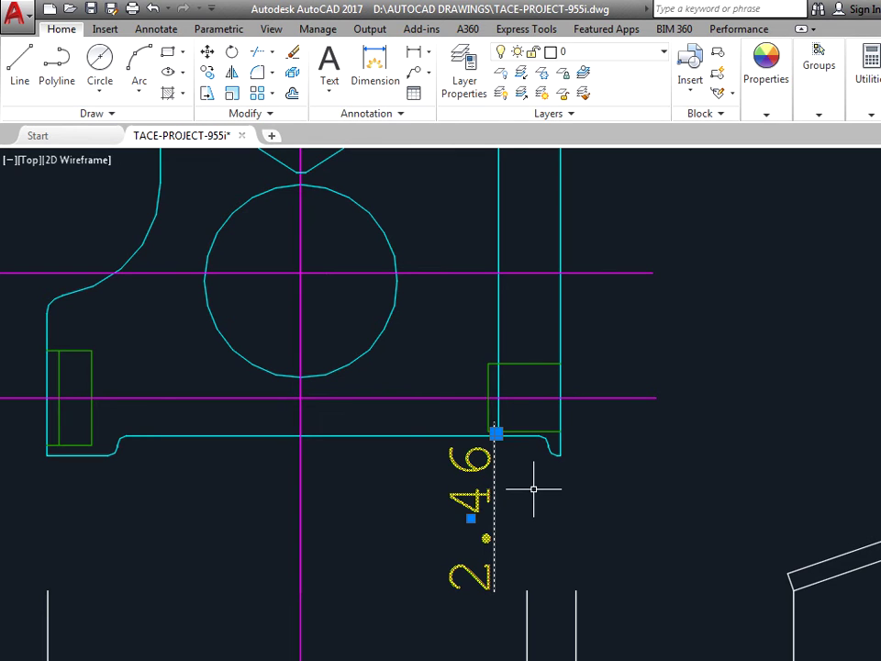
pyautogui.press('Delete')
pyautogui.scroll(6, 514, 445)
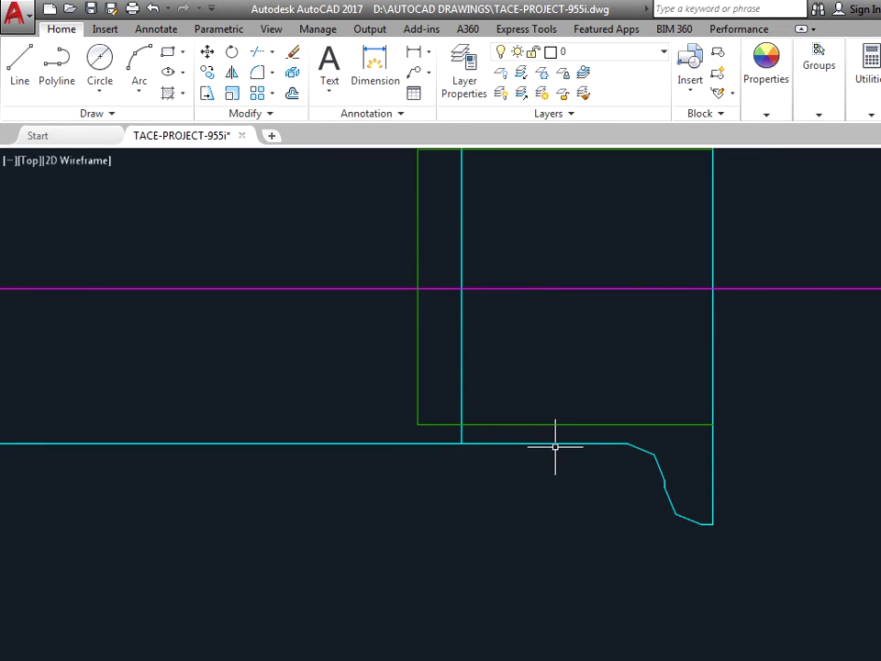
# Step: Zoom out and pan until the bracket, U-shaped part and both side views are visible
pyautogui.scroll(-5, 558, 478)
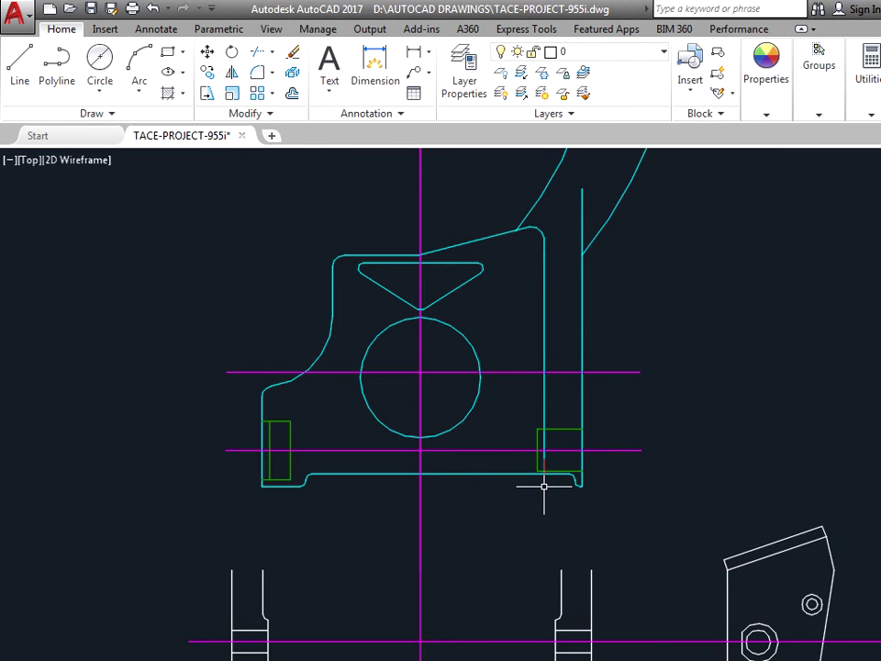
pyautogui.scroll(-3, 505, 458)
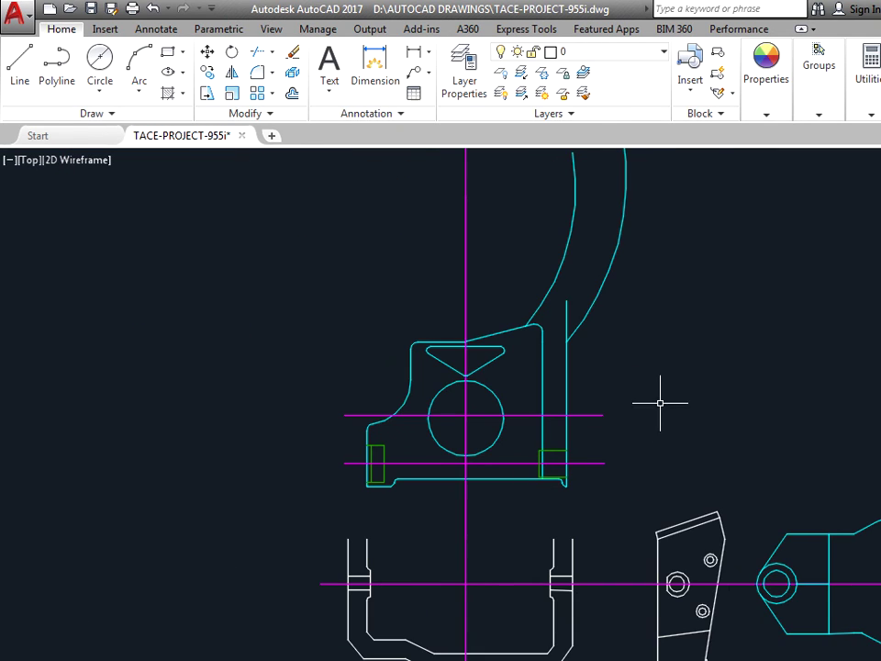
pyautogui.moveTo(685, 370); pyautogui.dragTo(434, 381, button='middle')
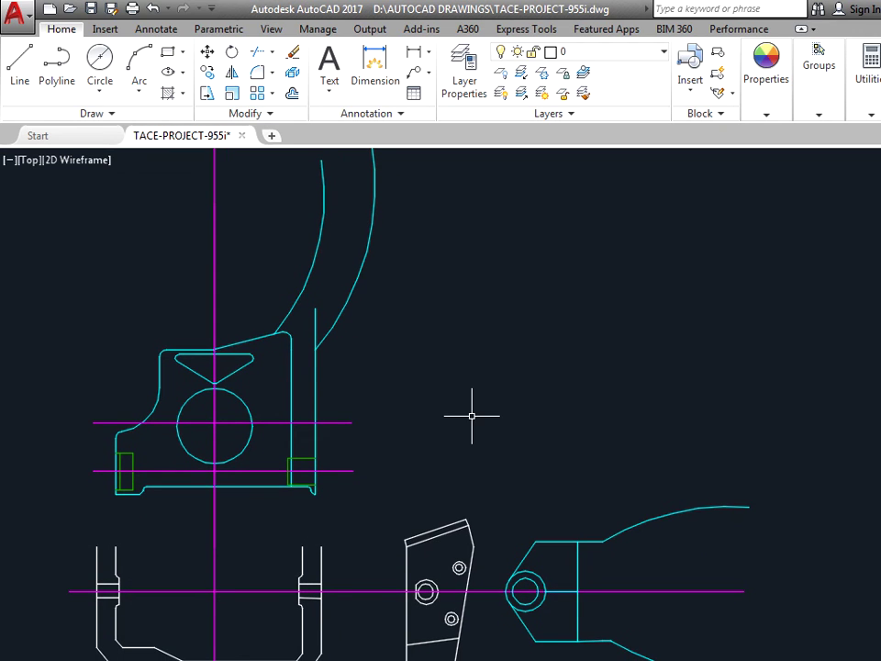
pyautogui.scroll(-2, 471, 416)
pyautogui.moveTo(515, 409); pyautogui.dragTo(408, 405, button='middle')
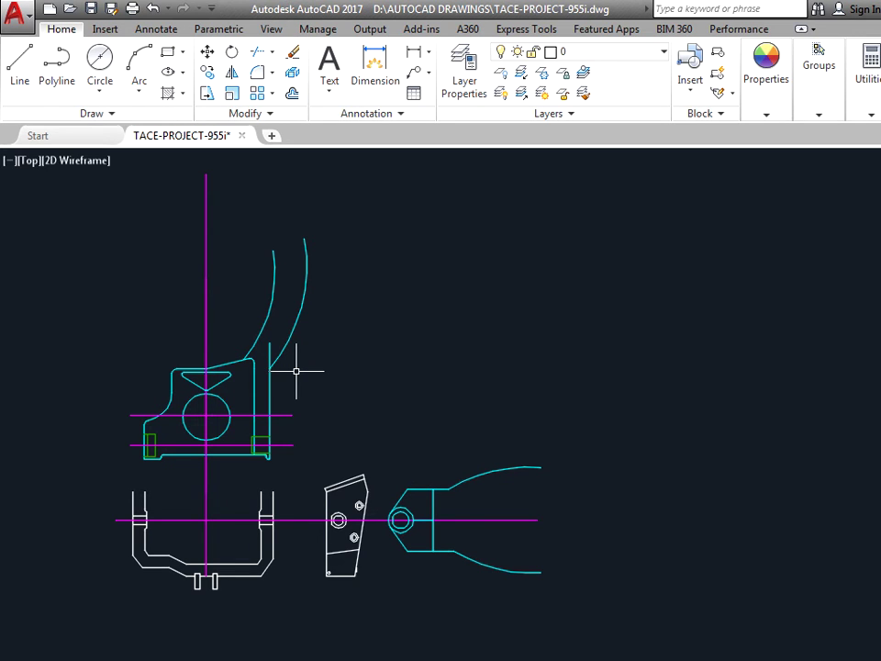
# Step: Save the 955i drawing, then delete the cyan frame part and the cyan gripper
pyautogui.click(91, 8)
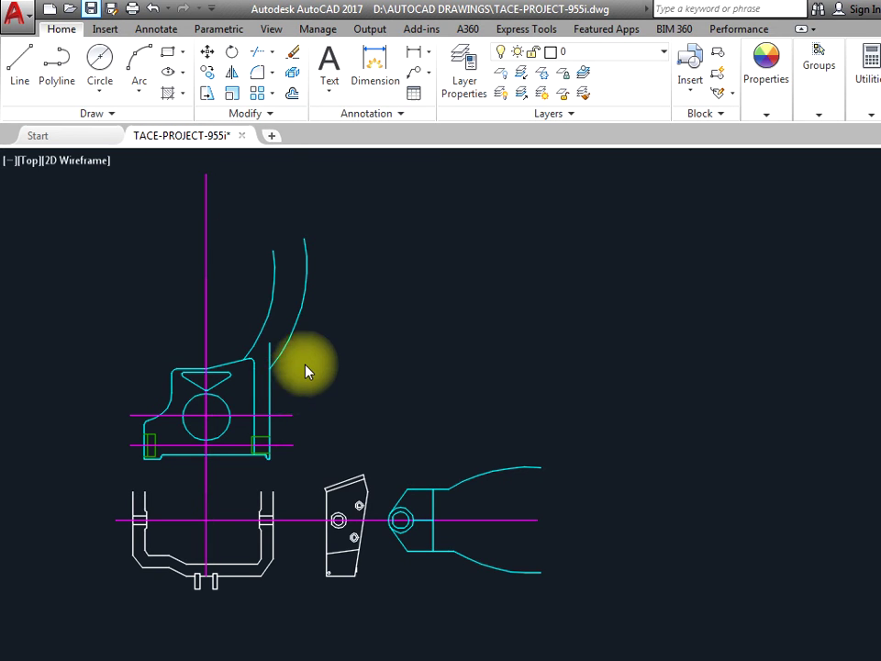
pyautogui.click(261, 330)
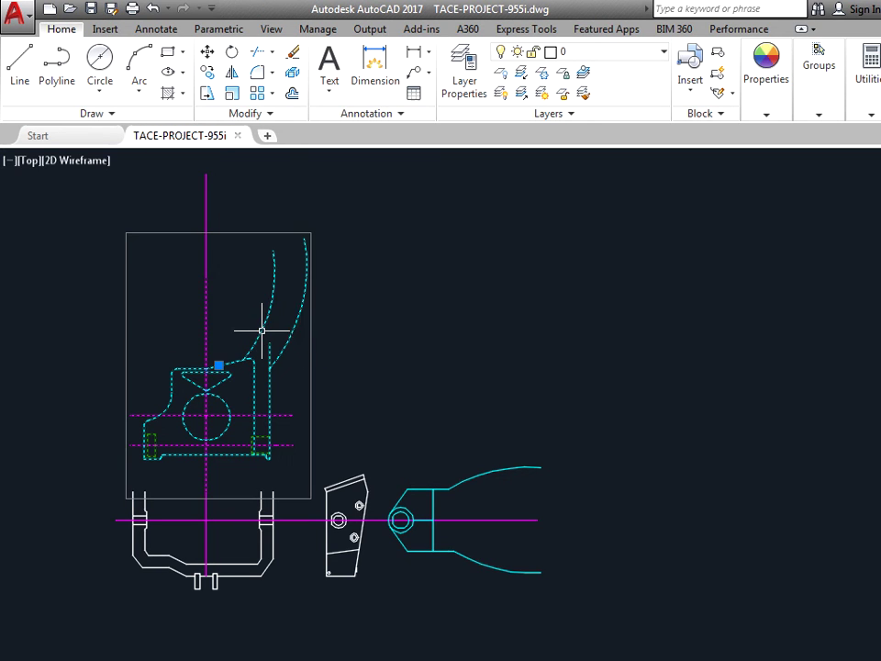
pyautogui.press('Delete')
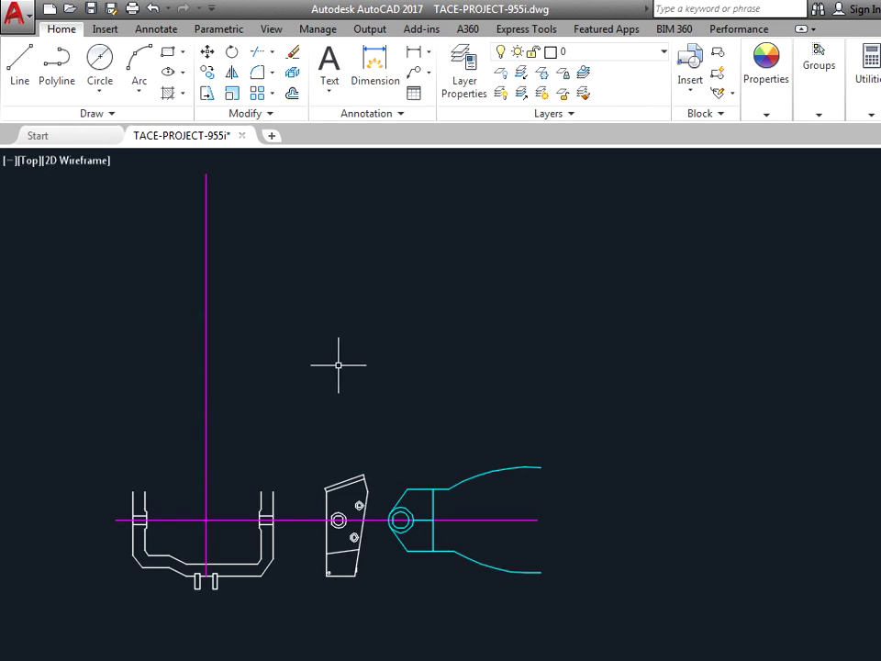
pyautogui.click(443, 490)
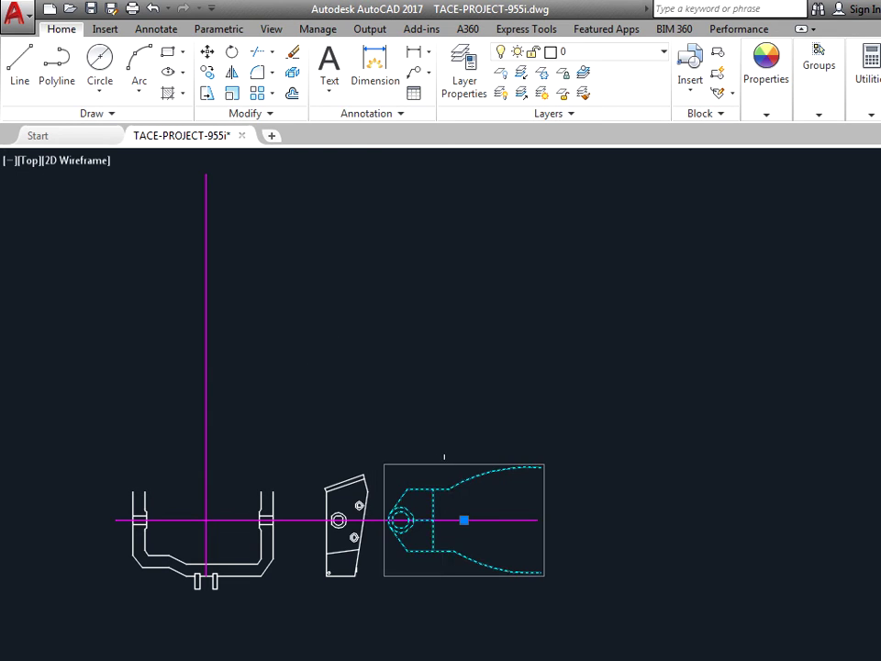
pyautogui.press('Delete')
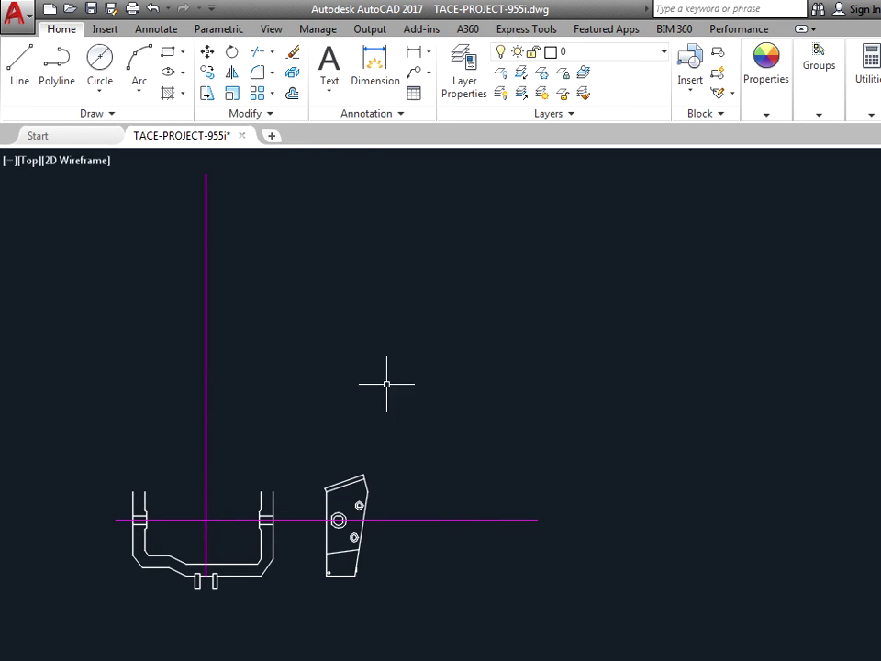
# Step: Save As a new copy, changing the file name ending from 955i to TACE-PROJECT-VFR750L.dwg
pyautogui.click(16, 14)
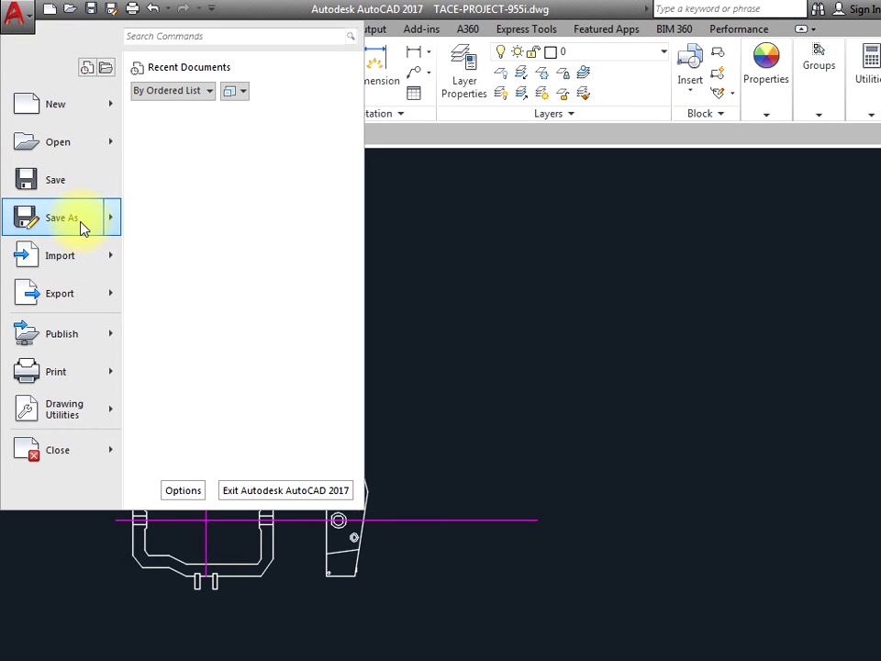
pyautogui.click(81, 225)
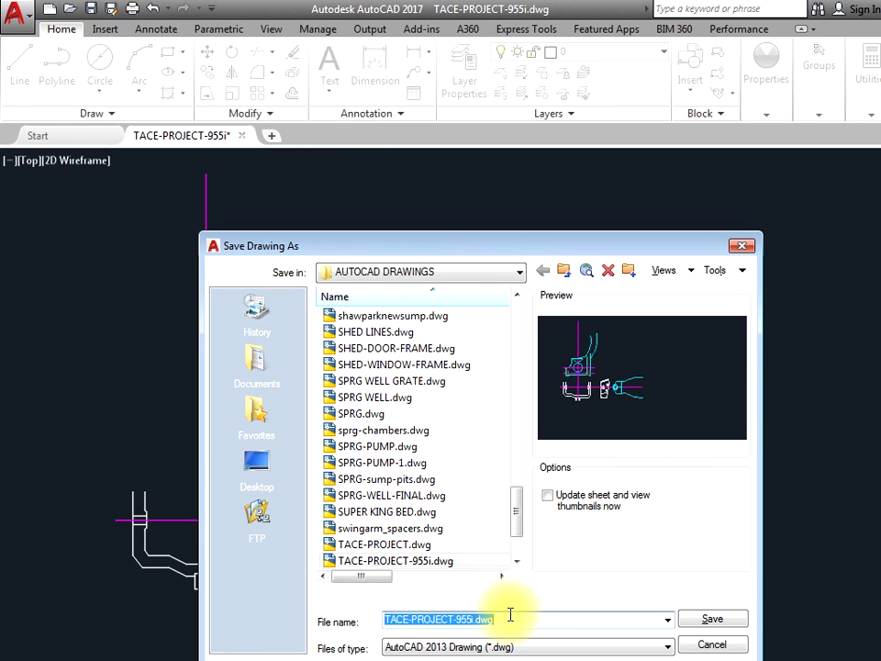
pyautogui.click(516, 620)
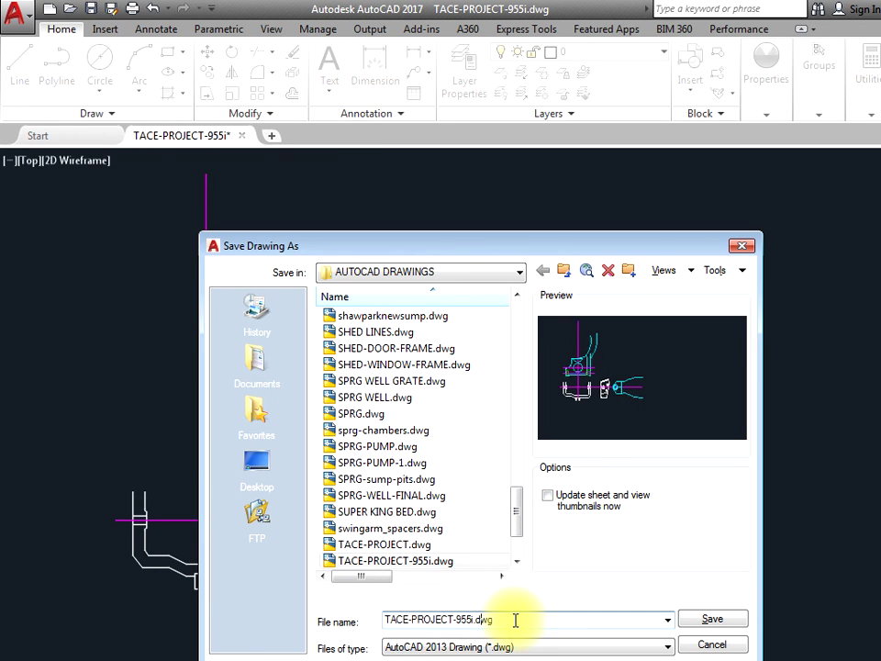
pyautogui.press('BackSpace')
pyautogui.press('BackSpace')
pyautogui.press('BackSpace')
pyautogui.press('BackSpace')
pyautogui.write('VFR750')
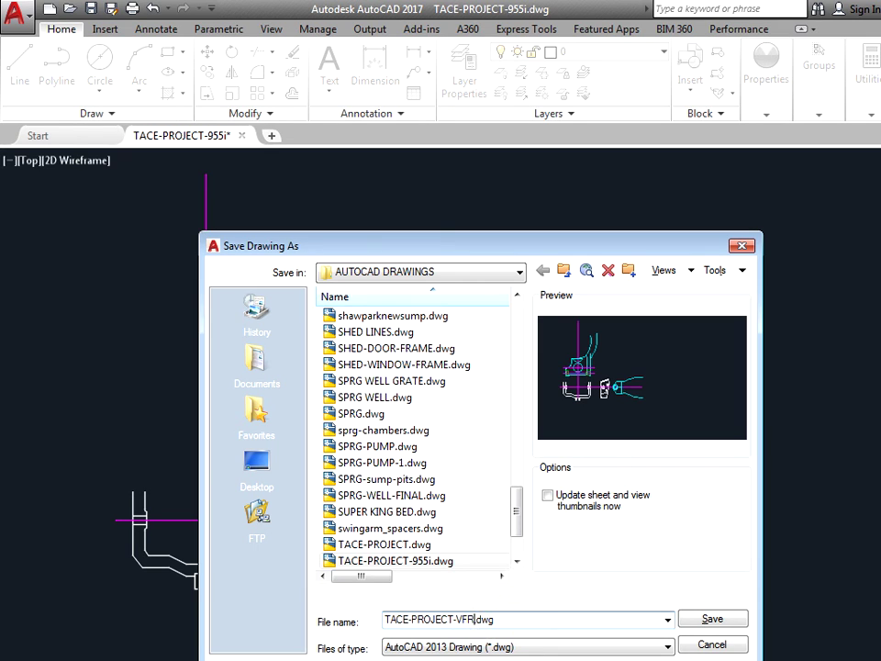
pyautogui.write('L')
pyautogui.click(711, 621)
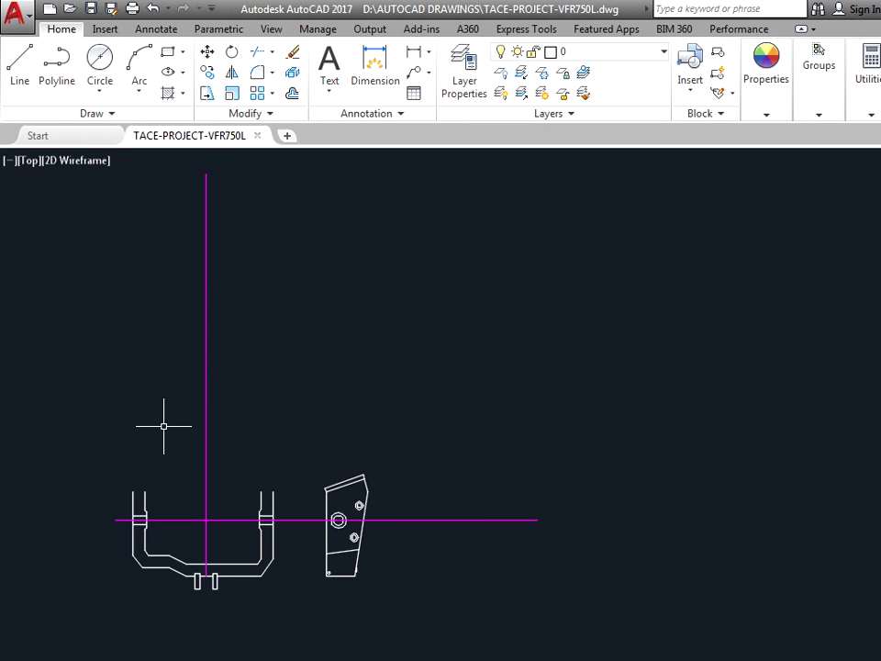
# Step: Zoom and pan onto the U-shaped part and small side view, then save TACE-PROJECT-VFR750L.dwg
pyautogui.scroll(2, 163, 426)
pyautogui.moveTo(399, 441)
pyautogui.mouseDown(button='middle')
pyautogui.moveTo(353, 424)
pyautogui.moveTo(342, 399)
pyautogui.mouseUp(button='middle')
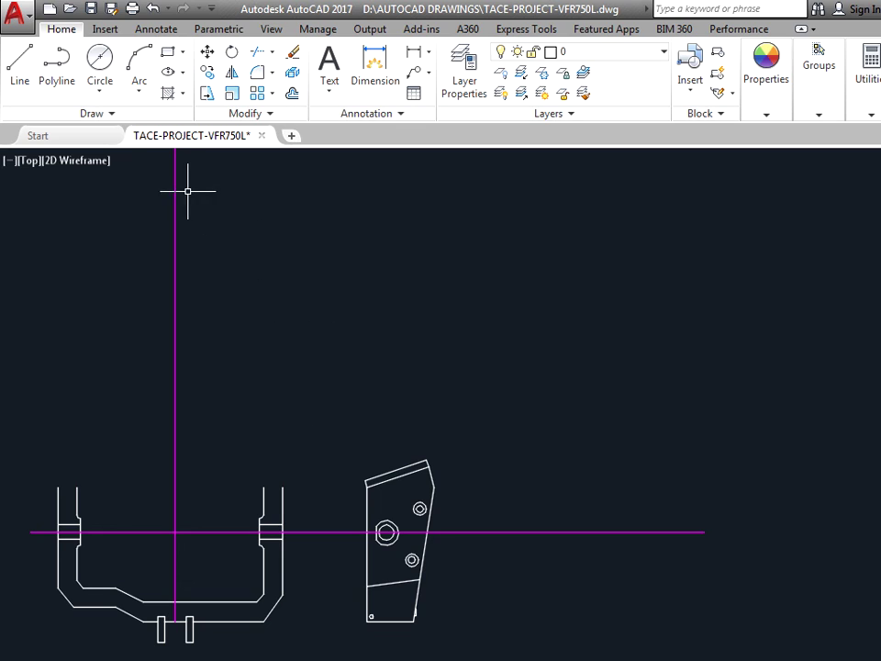
pyautogui.click(91, 8)
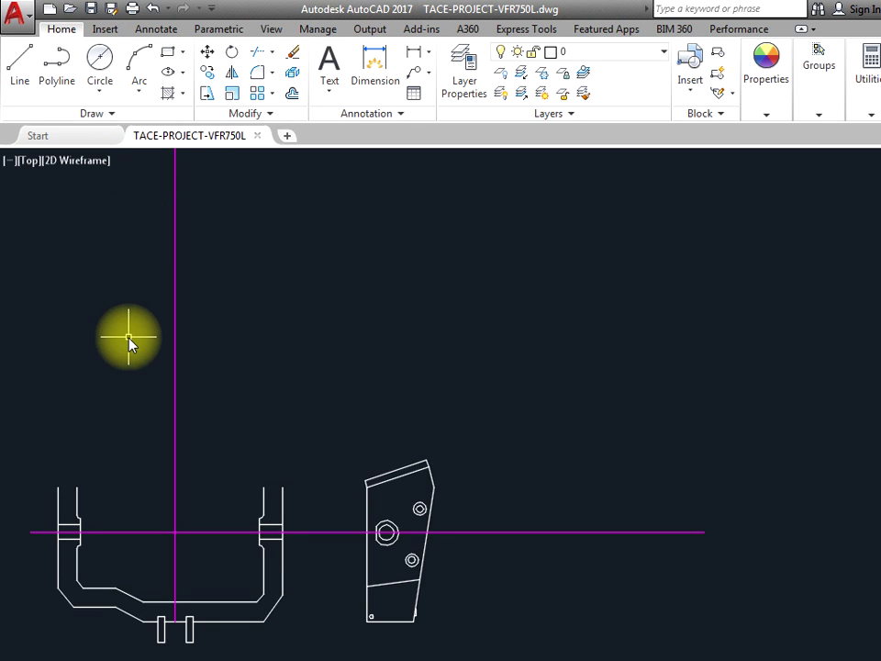